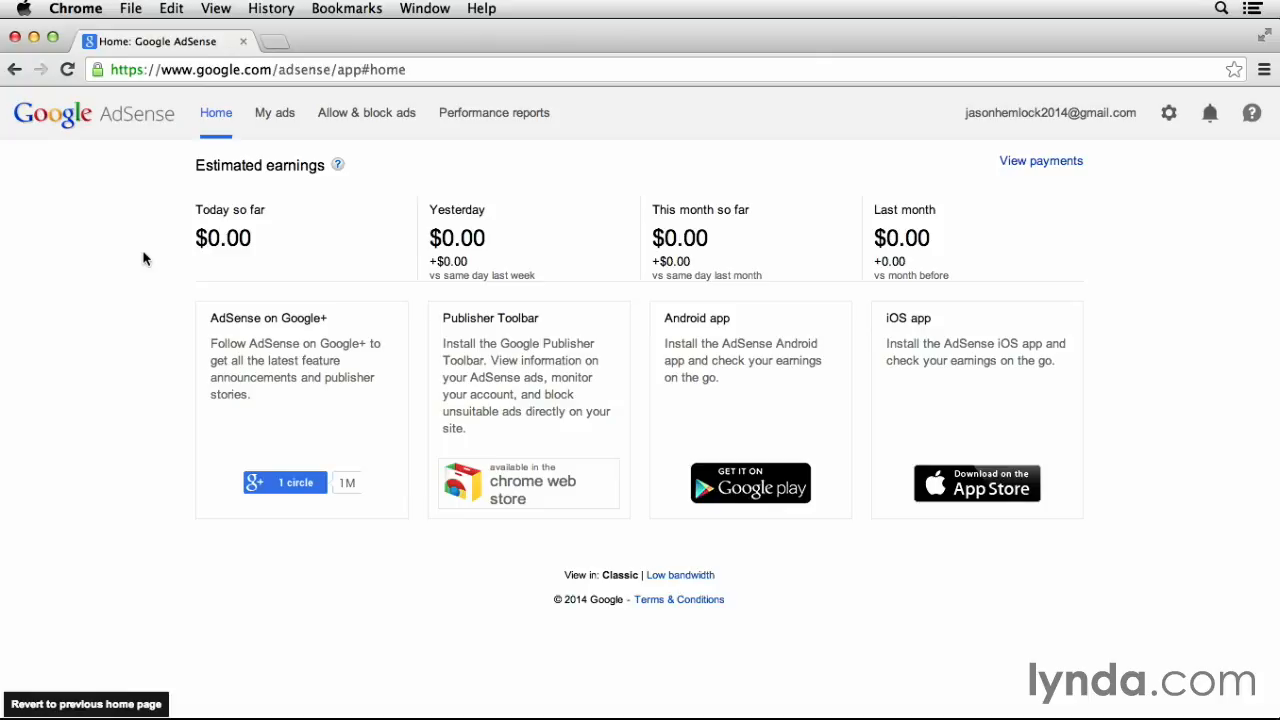
Start a new custom search engine for Search ads and name it "Kineteco Search Engine"
left_click(279, 115)
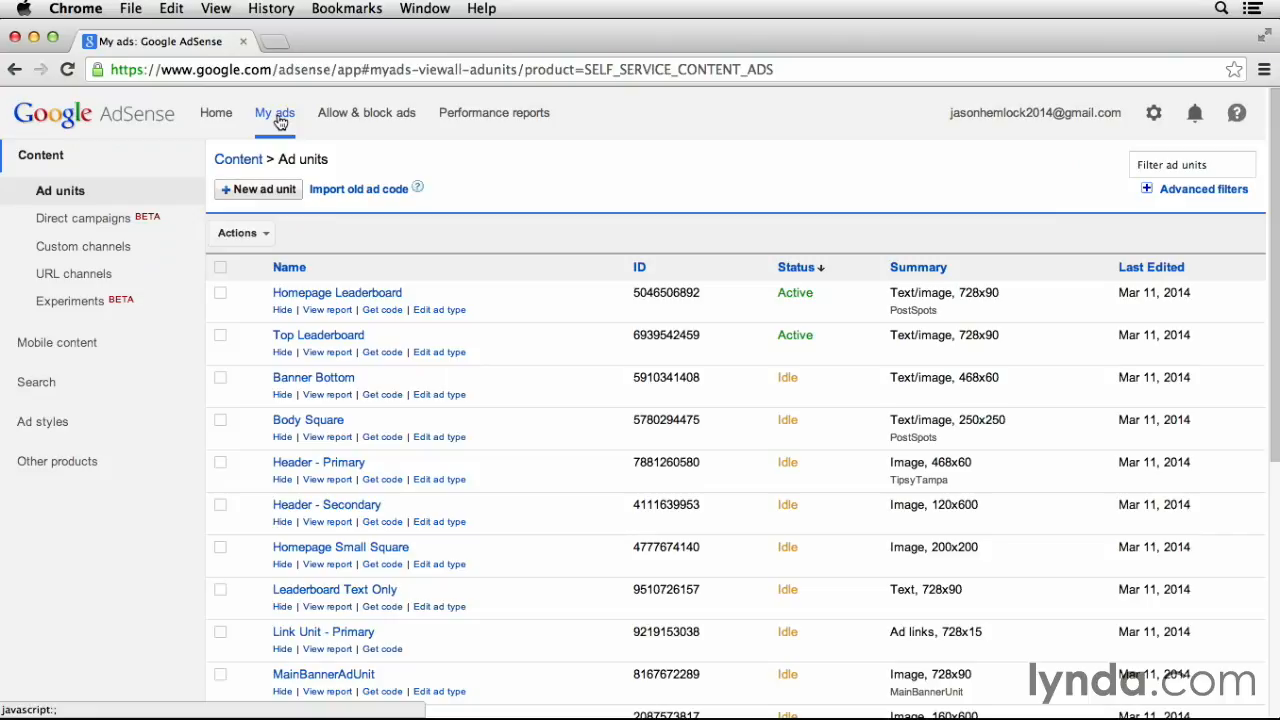
left_click(95, 388)
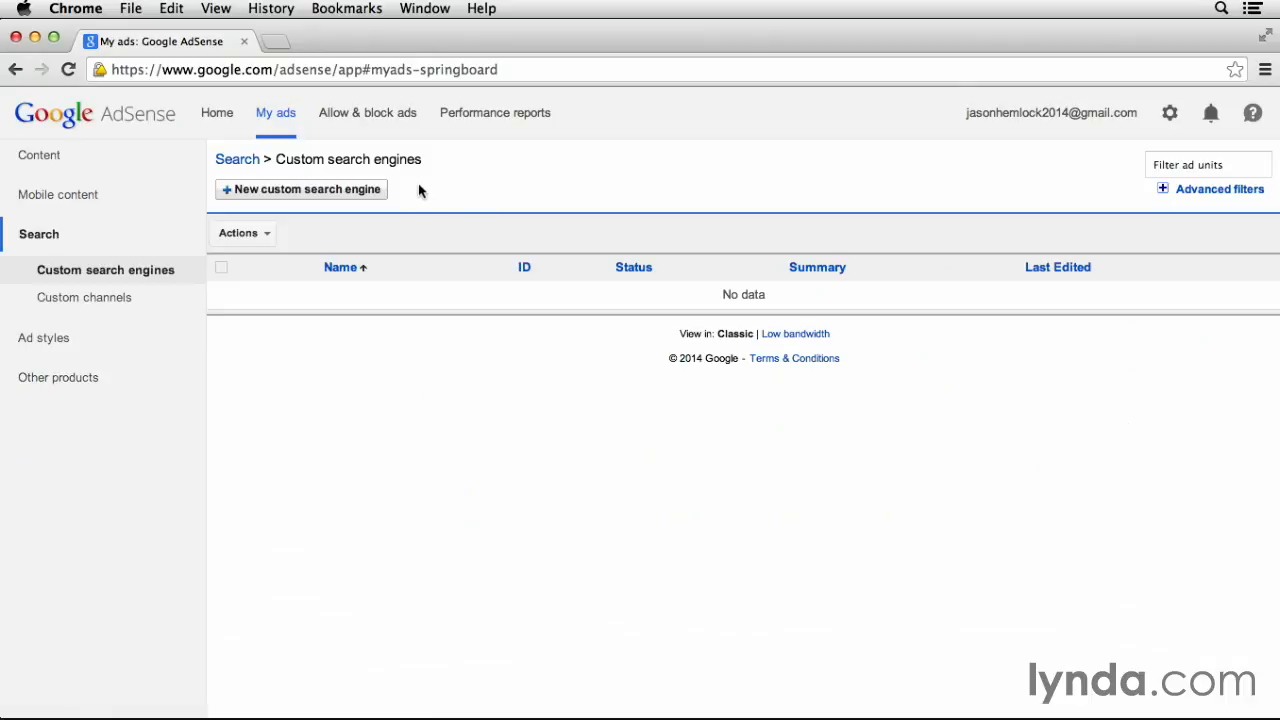
left_click(364, 196)
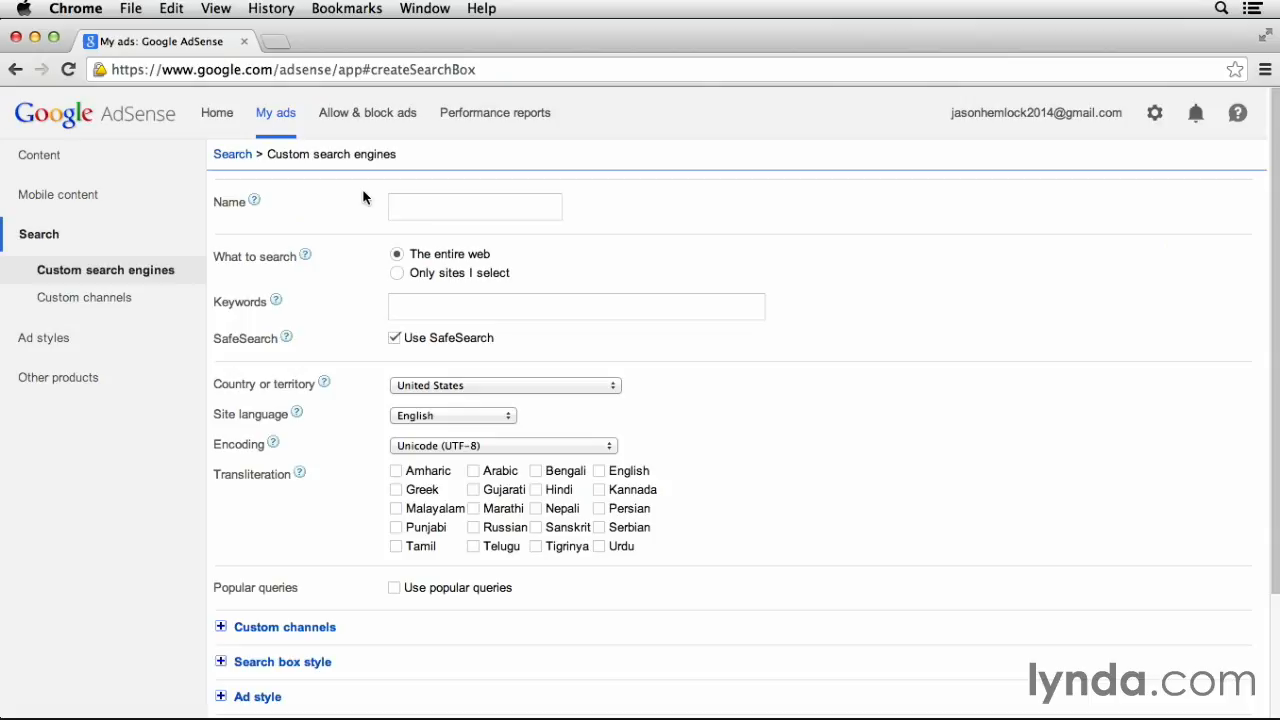
left_click(412, 204)
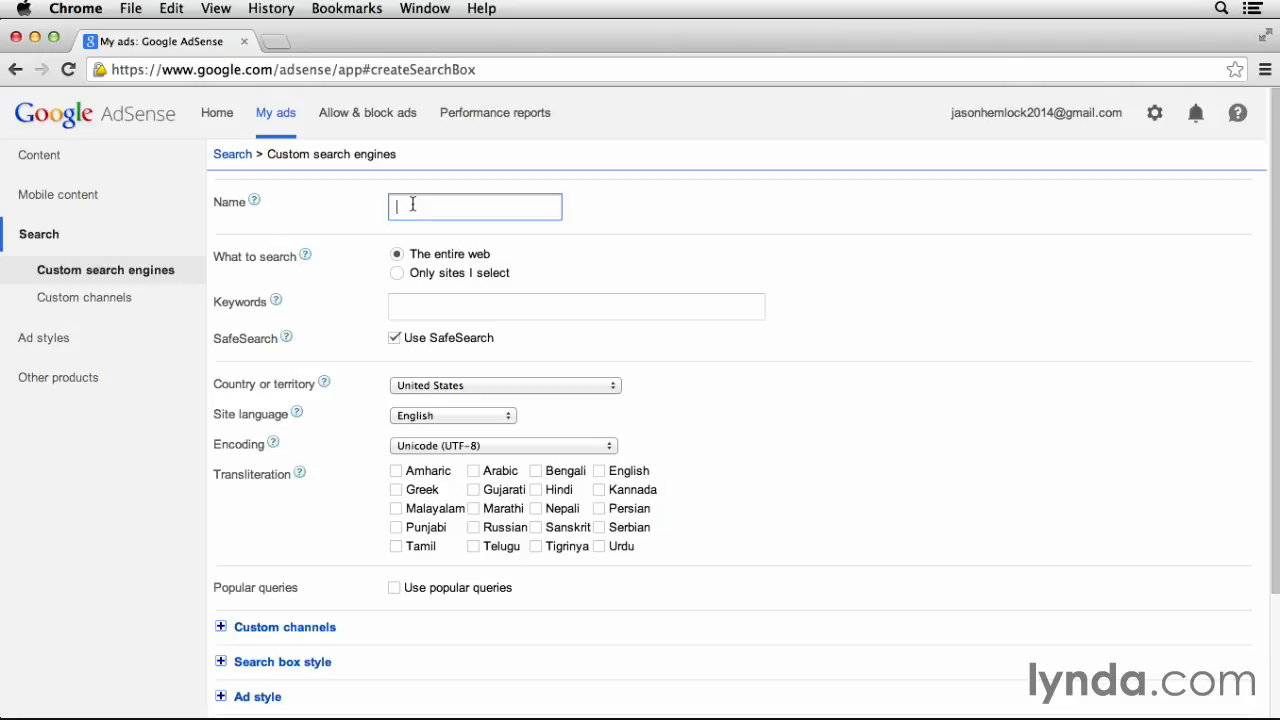
type("Kineteco Search Engine")
left_click(533, 253)
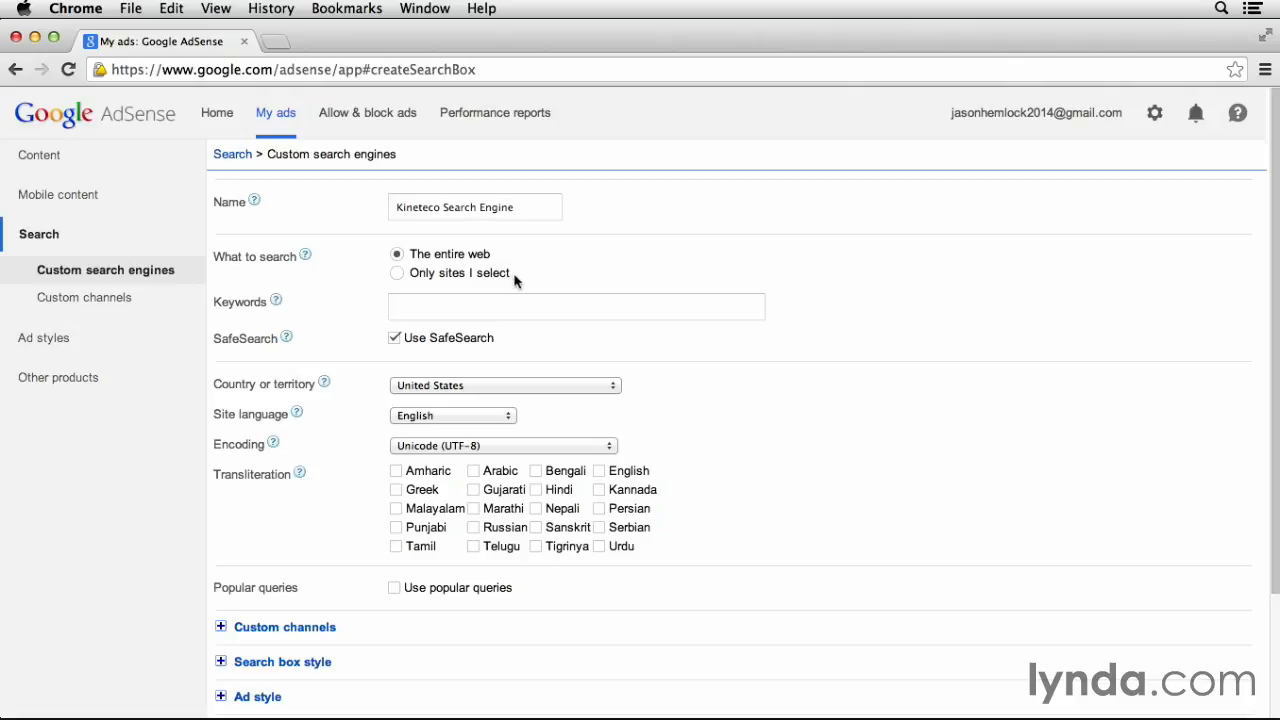
Restrict the search engine to only selected sites and list blog.kineteco.net as the site to search
left_click(397, 273)
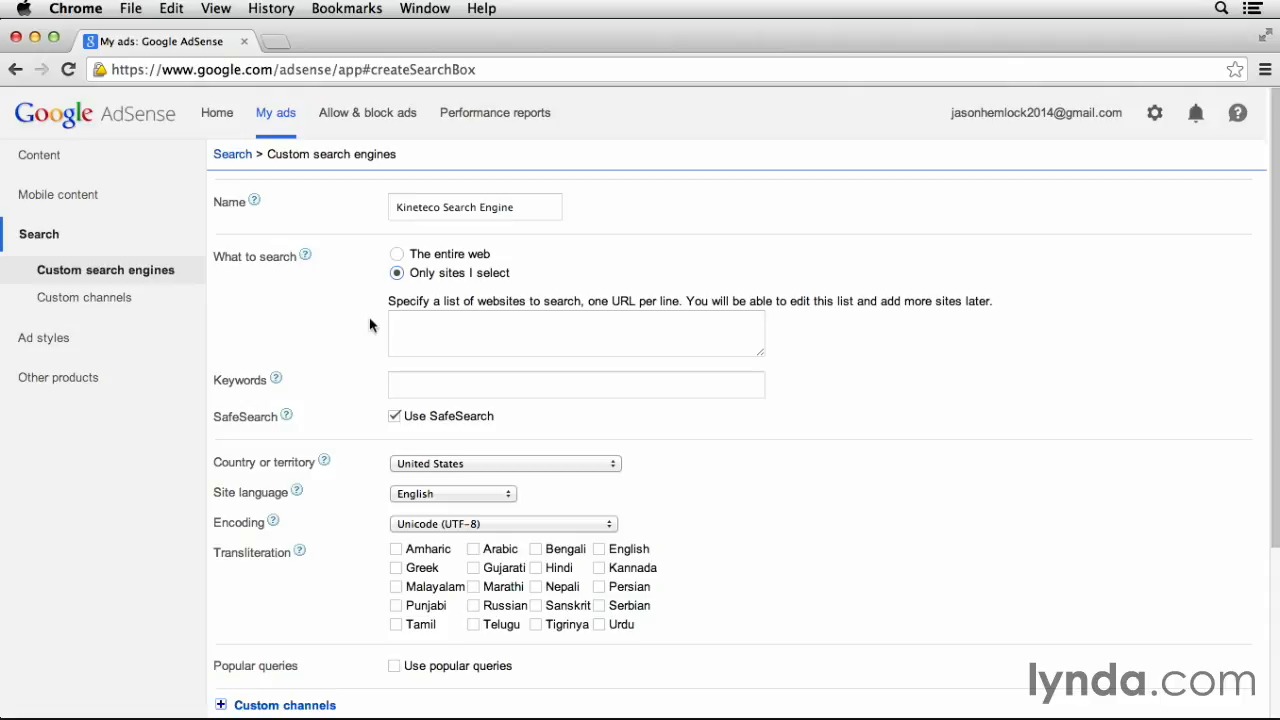
left_click(408, 327)
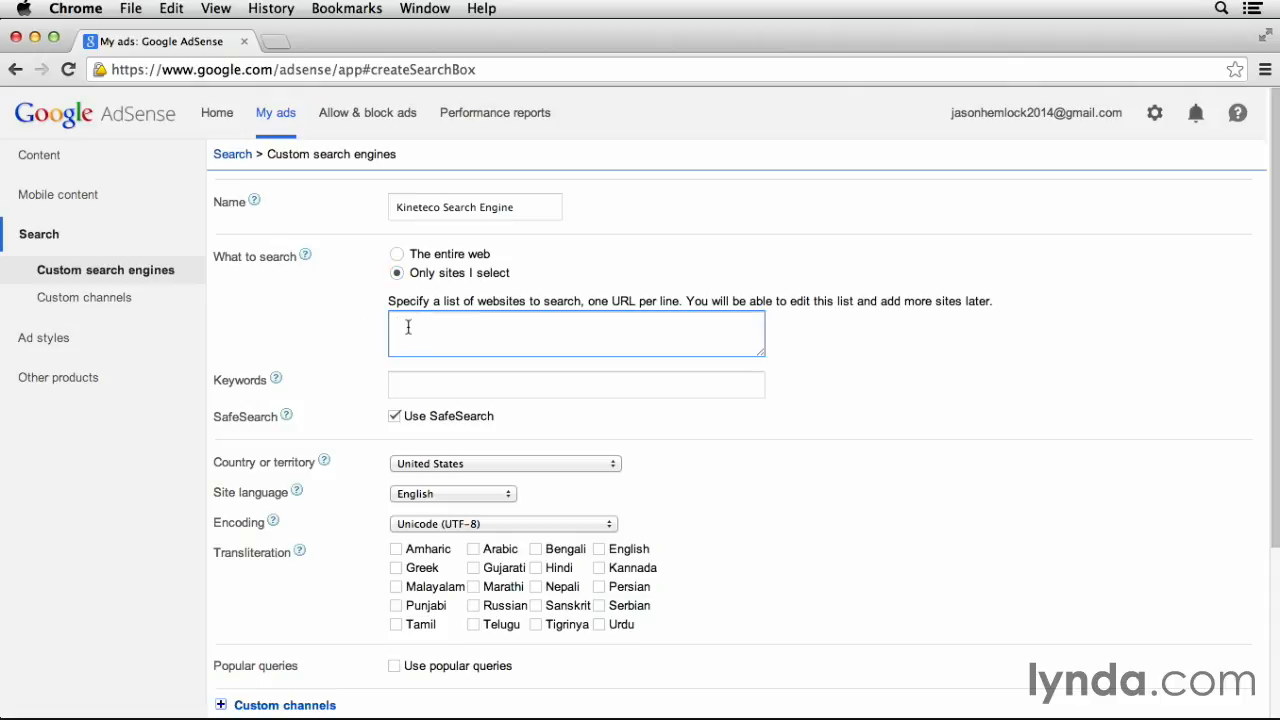
type("blog.kineteco.net")
left_click(371, 379)
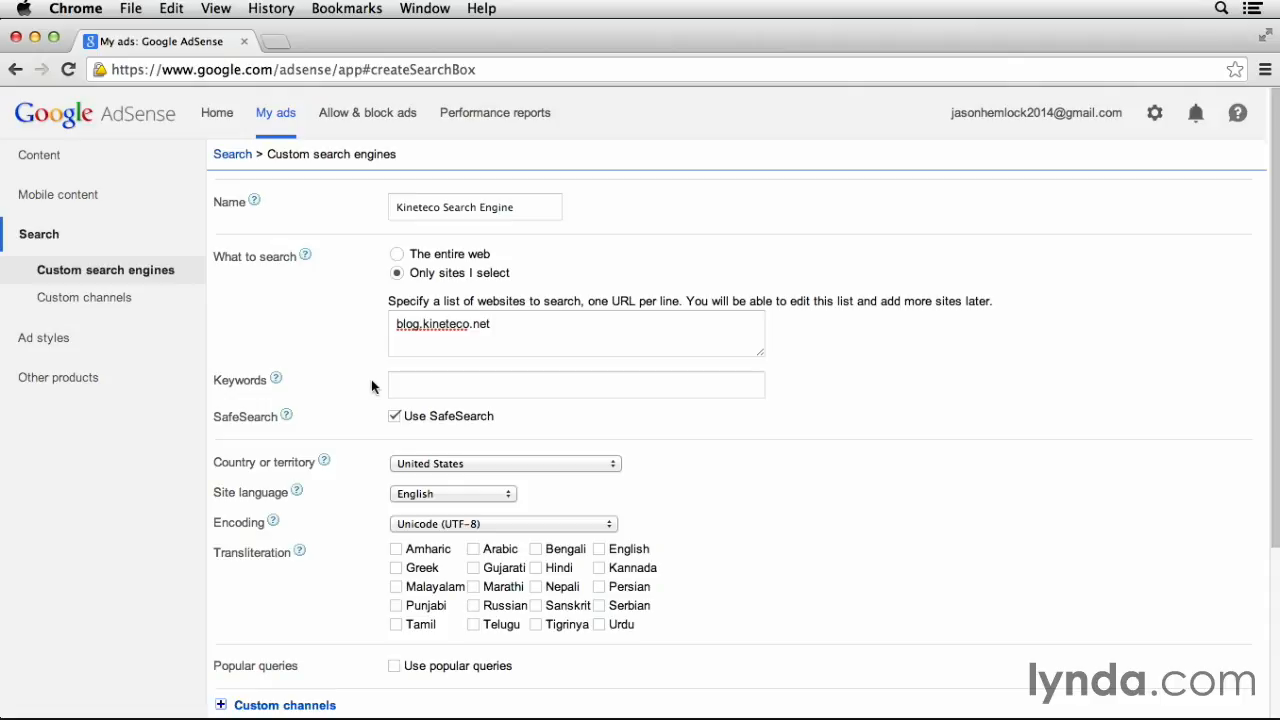
Enter "energy, green energy" as the search engine's keywords
left_click(410, 386)
type("energy, green enerb")
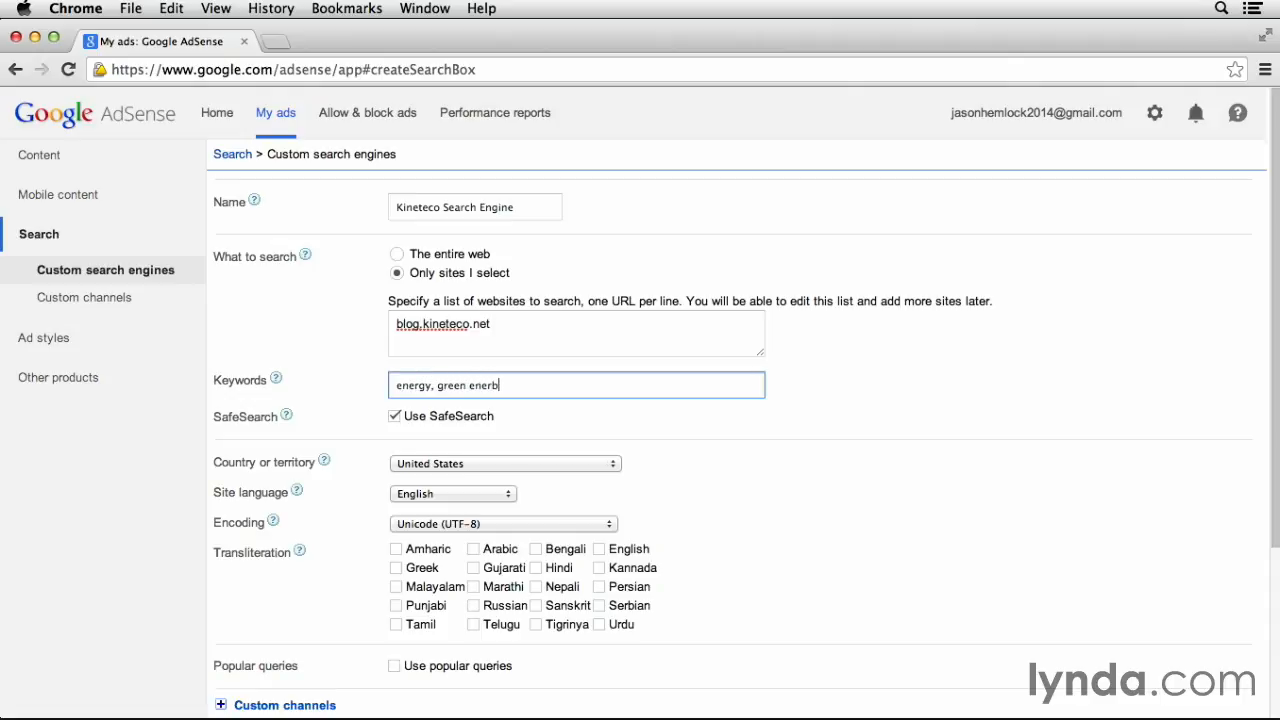
key("BackSpace")
type("gy")
left_click(509, 425)
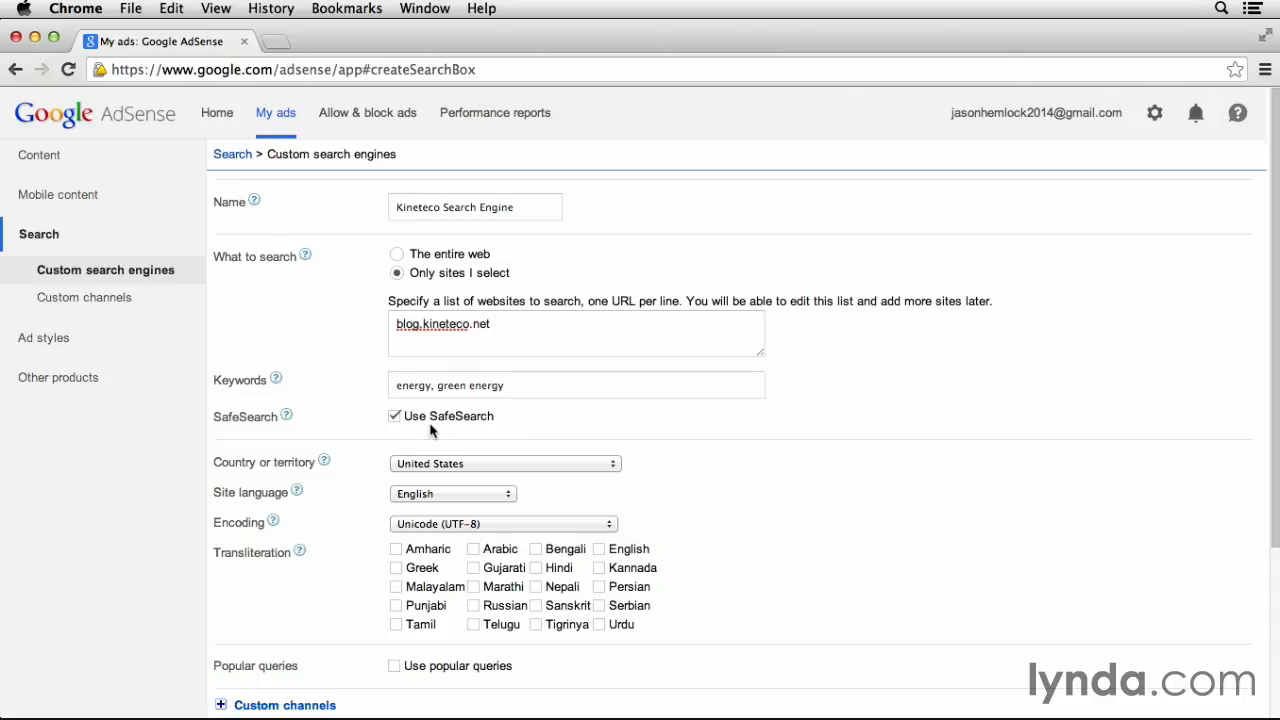
Look through the available encodings and keep Unicode (UTF-8)
scroll(790, 478, "down", 3)
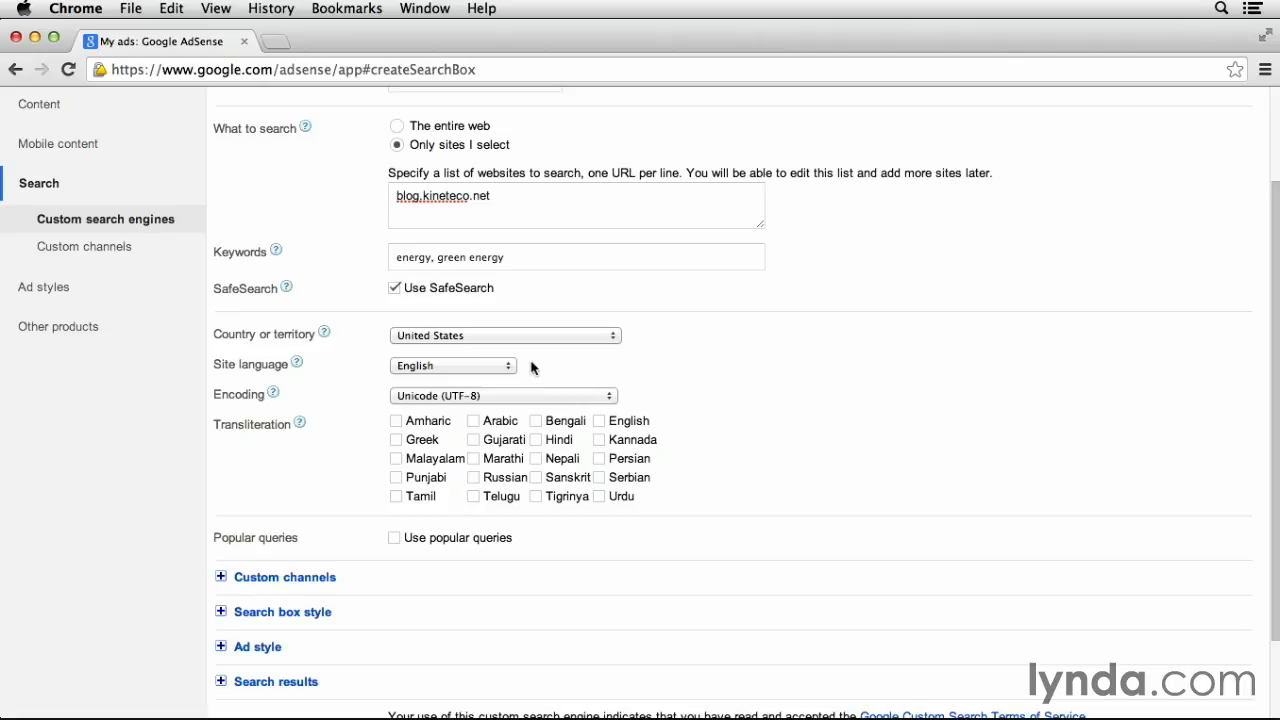
left_click(608, 401)
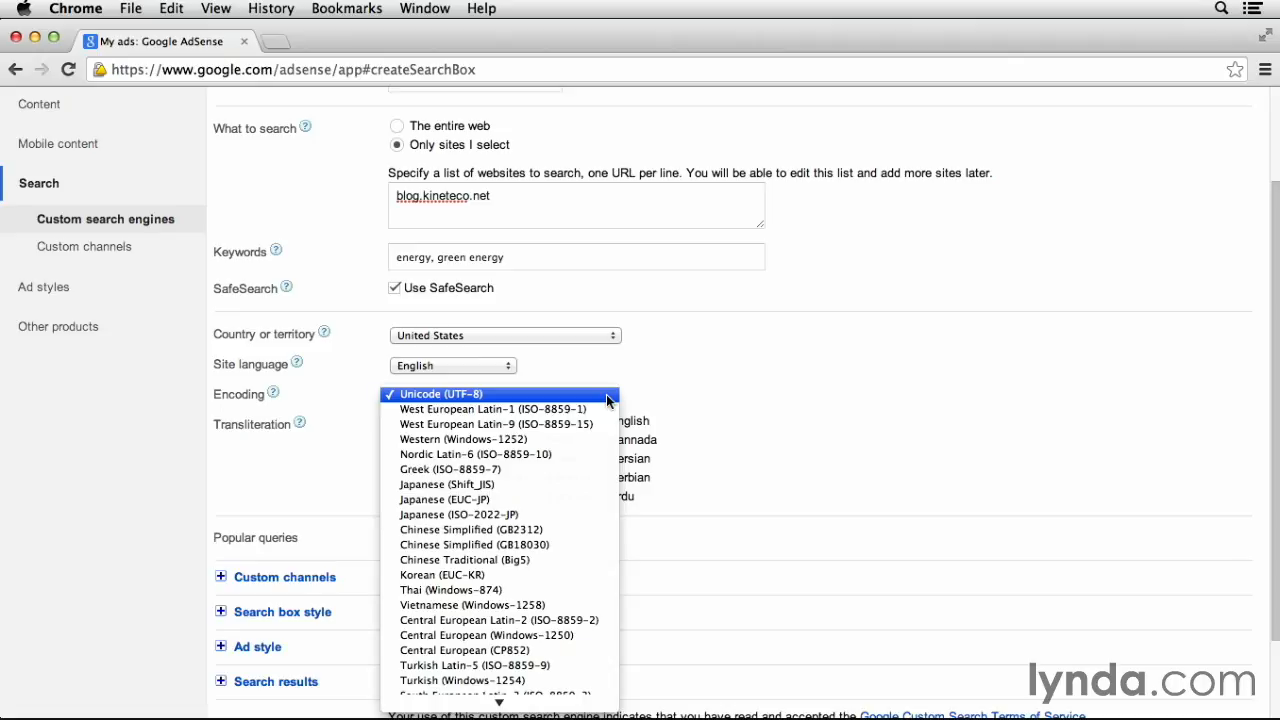
left_click(607, 400)
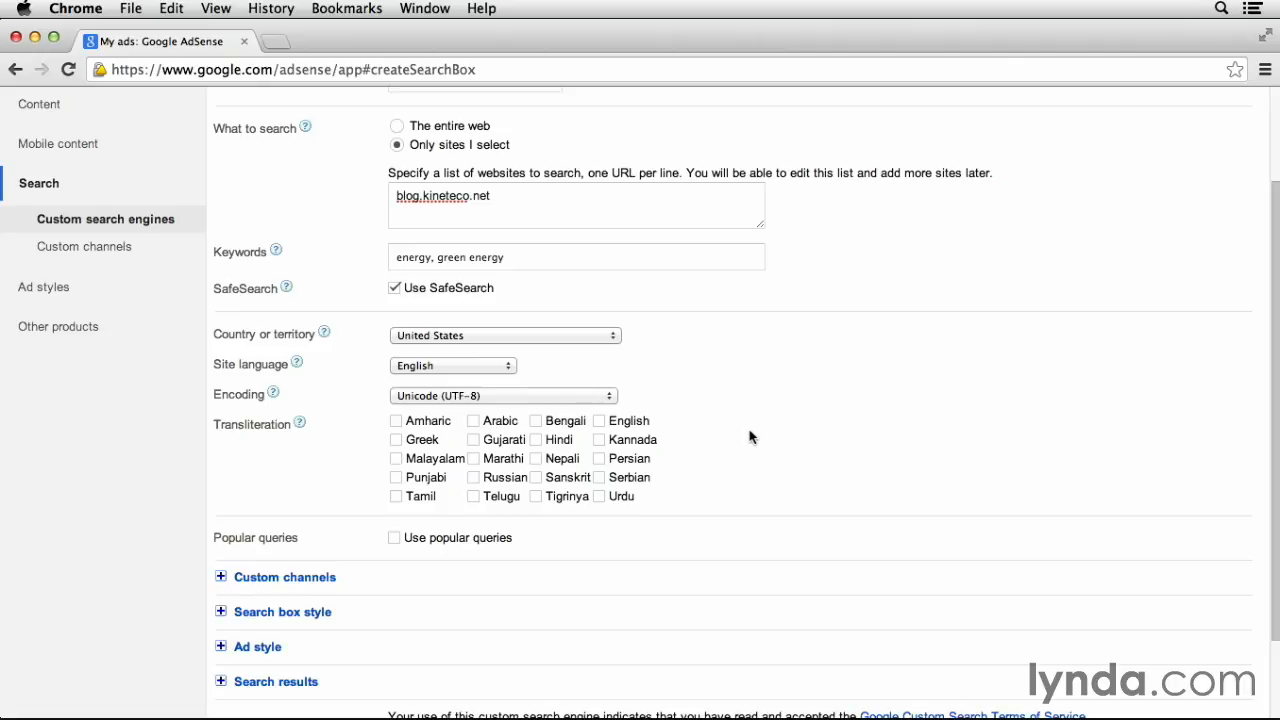
Enable transliteration for every listed language, from Amharic through Urdu
left_click(396, 421)
left_click(396, 440)
left_click(396, 459)
left_click(396, 497)
left_click(396, 478)
left_click(473, 497)
left_click(473, 477)
left_click(473, 459)
left_click(473, 440)
left_click(473, 421)
left_click(536, 421)
left_click(536, 440)
left_click(536, 459)
left_click(536, 477)
left_click(536, 497)
left_click(599, 497)
left_click(599, 477)
left_click(599, 458)
left_click(599, 440)
left_click(599, 421)
Create a custom channel named "Search Engine" and add it to the custom search engine
scroll(729, 482, "down", 1)
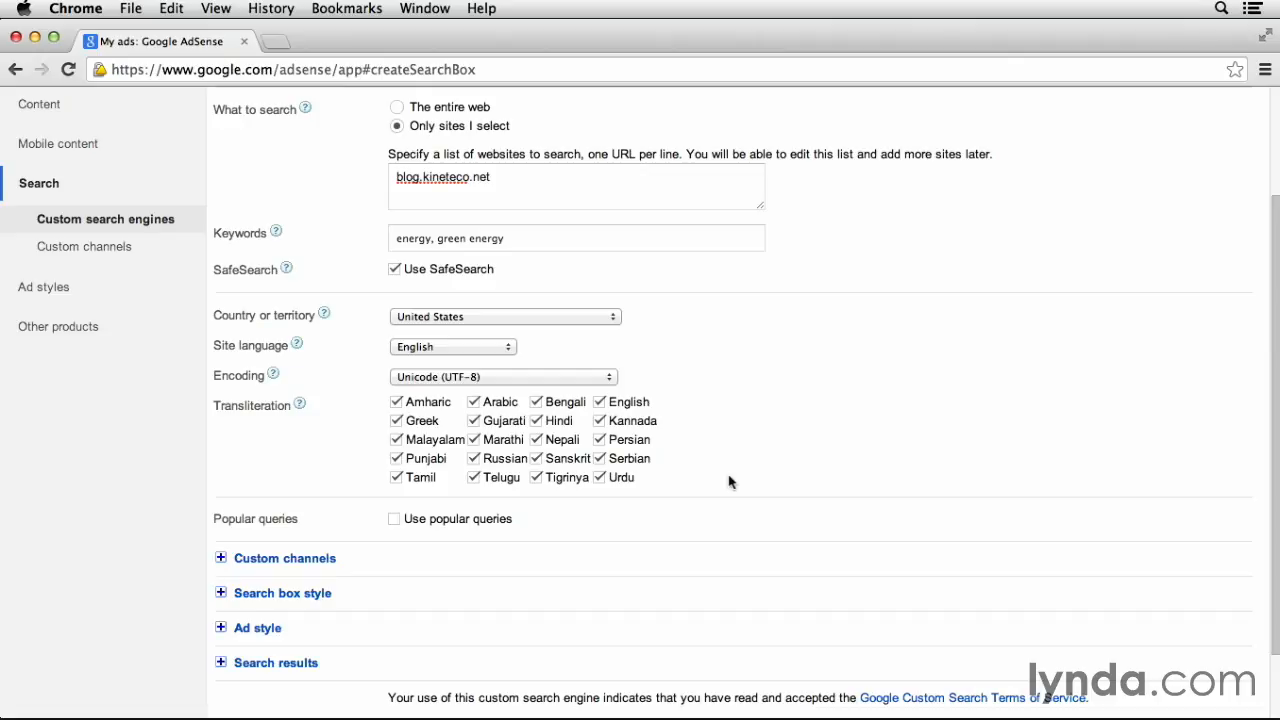
scroll(729, 482, "down", 1)
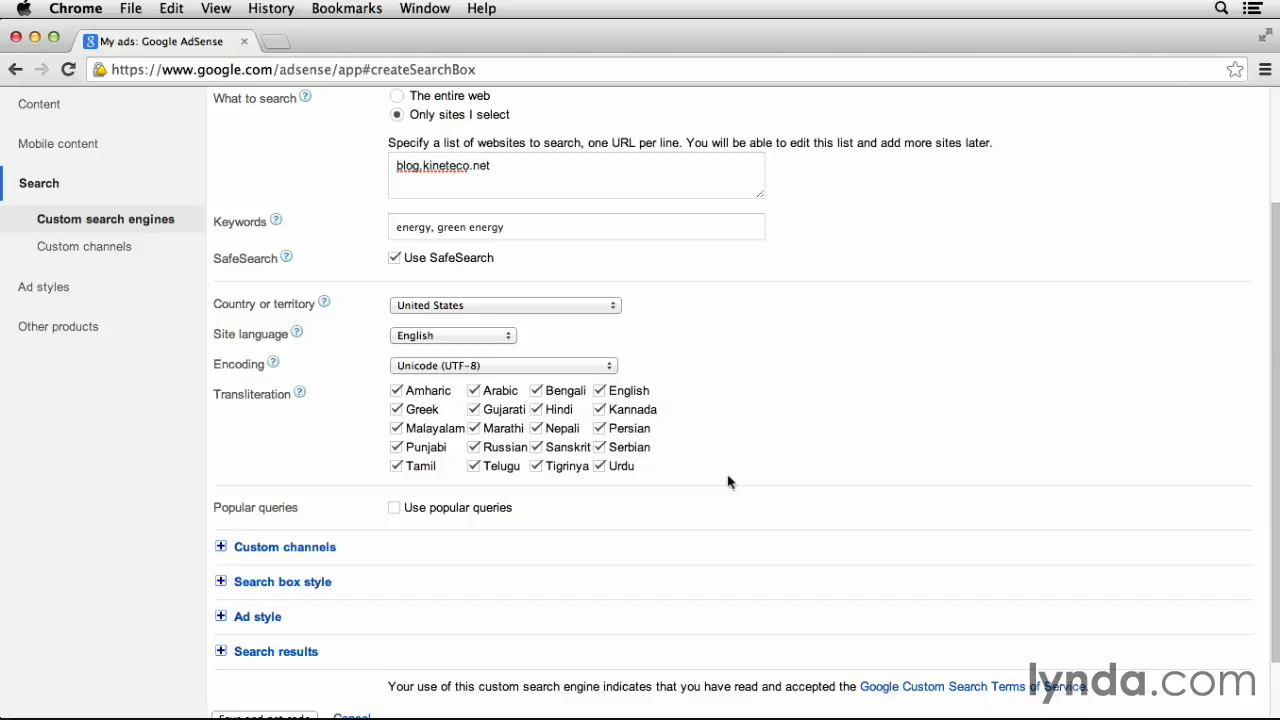
left_click(220, 548)
scroll(196, 574, "down", 3)
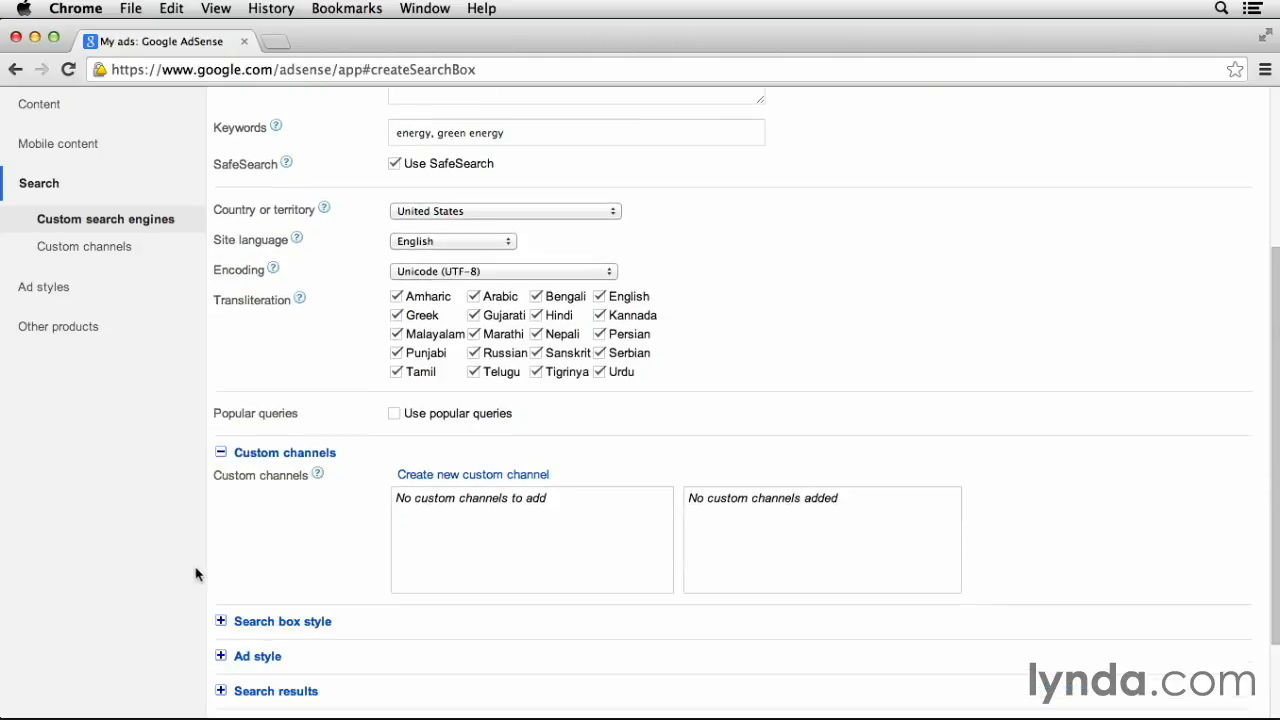
scroll(200, 573, "down", 1)
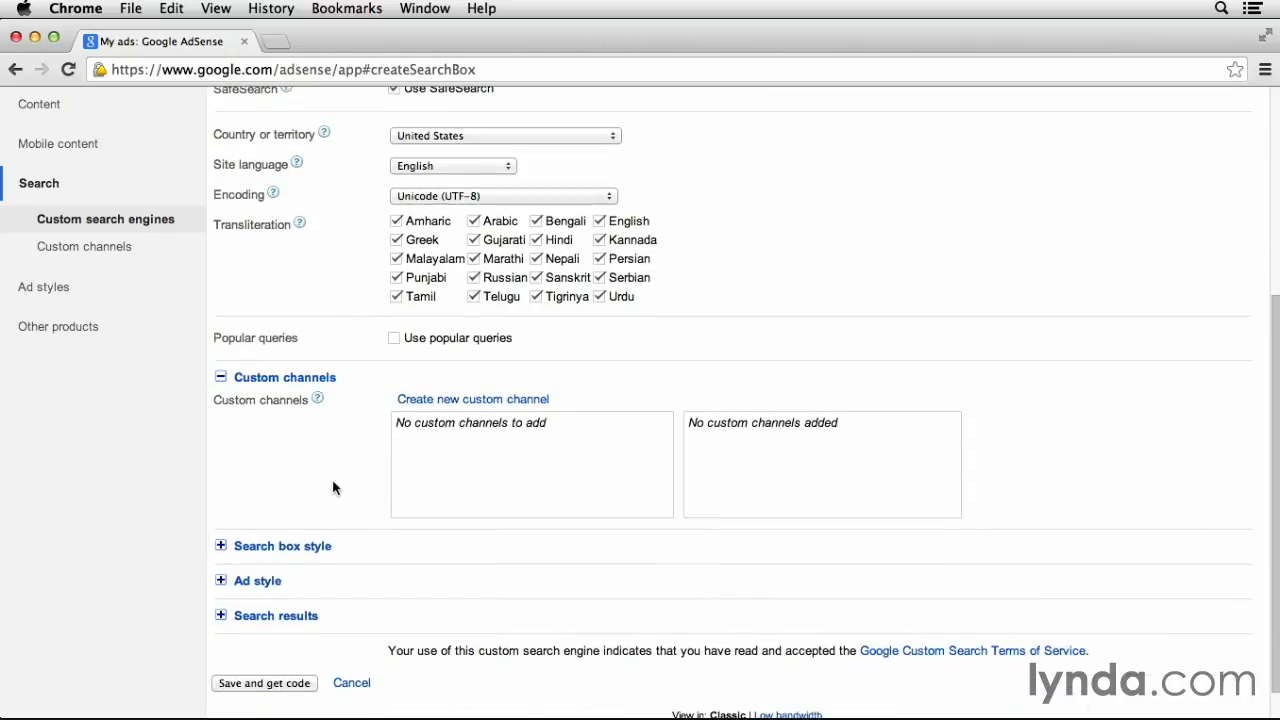
left_click(532, 400)
left_click(558, 168)
type("Search Engine")
left_click(397, 256)
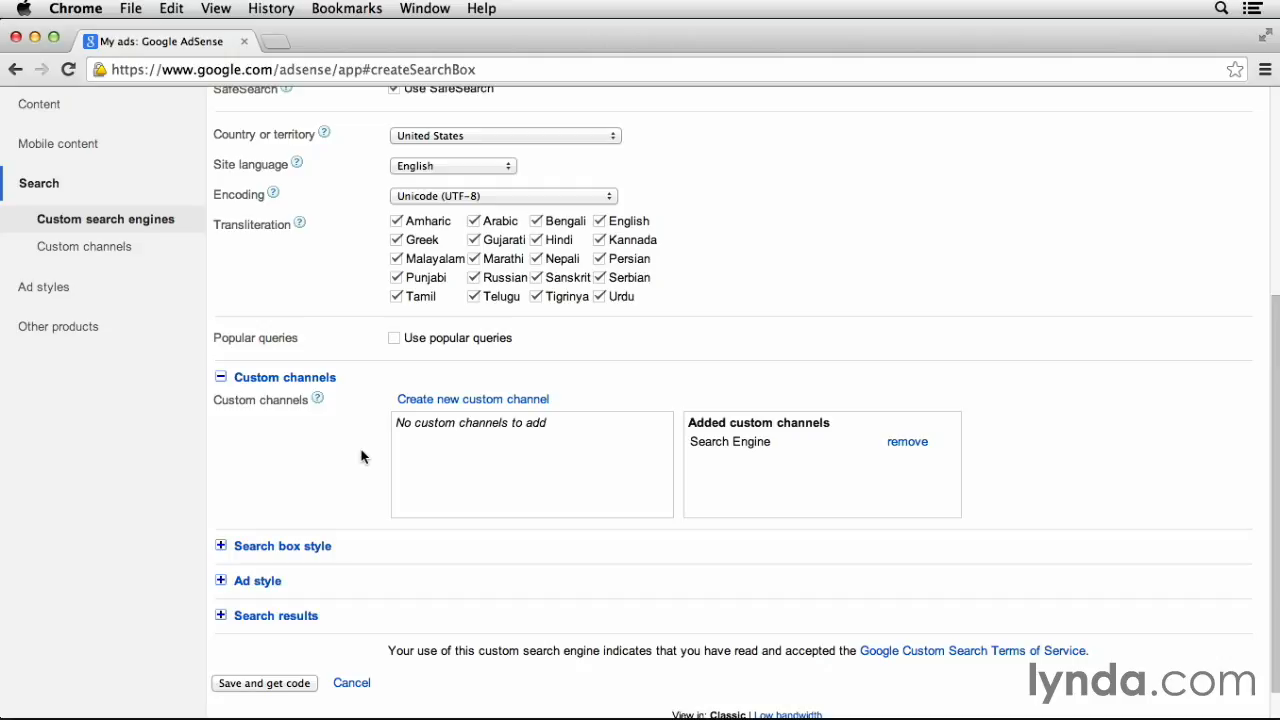
Compare search box looks with the logo beside the box and settle on the Google Custom Search watermark style
scroll(220, 530, "down", 2)
left_click(221, 508)
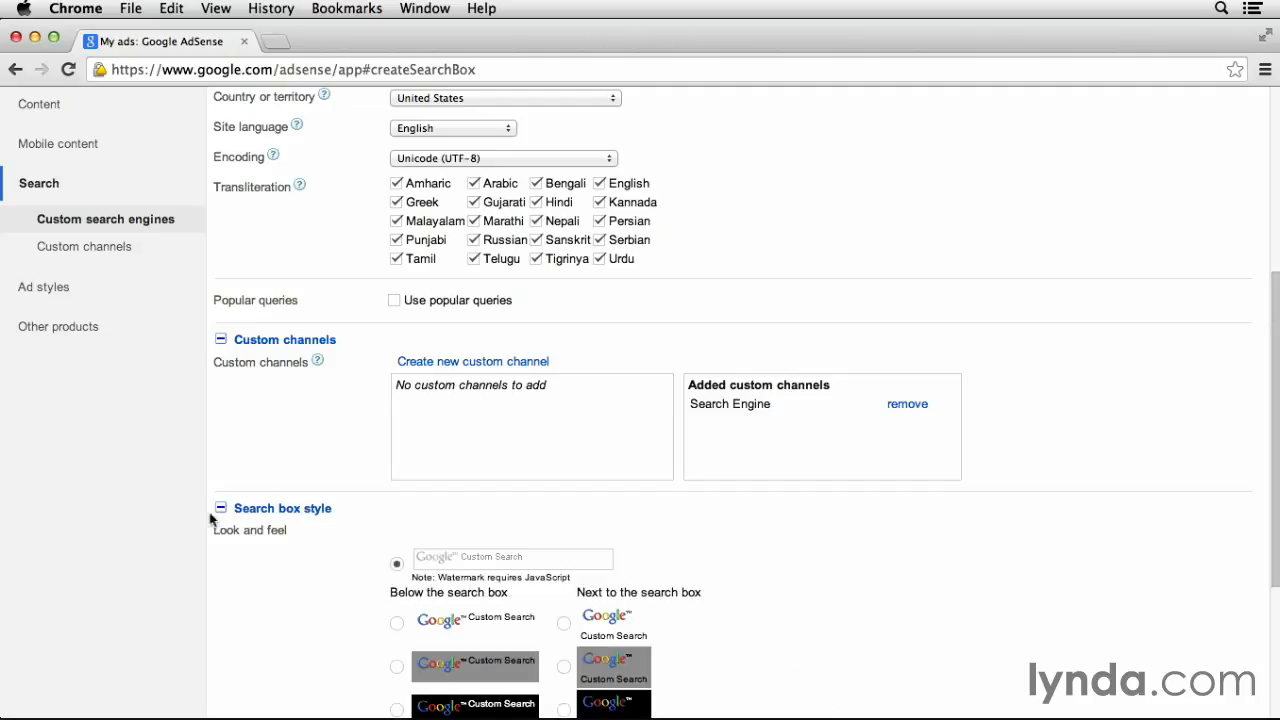
scroll(194, 550, "down", 4)
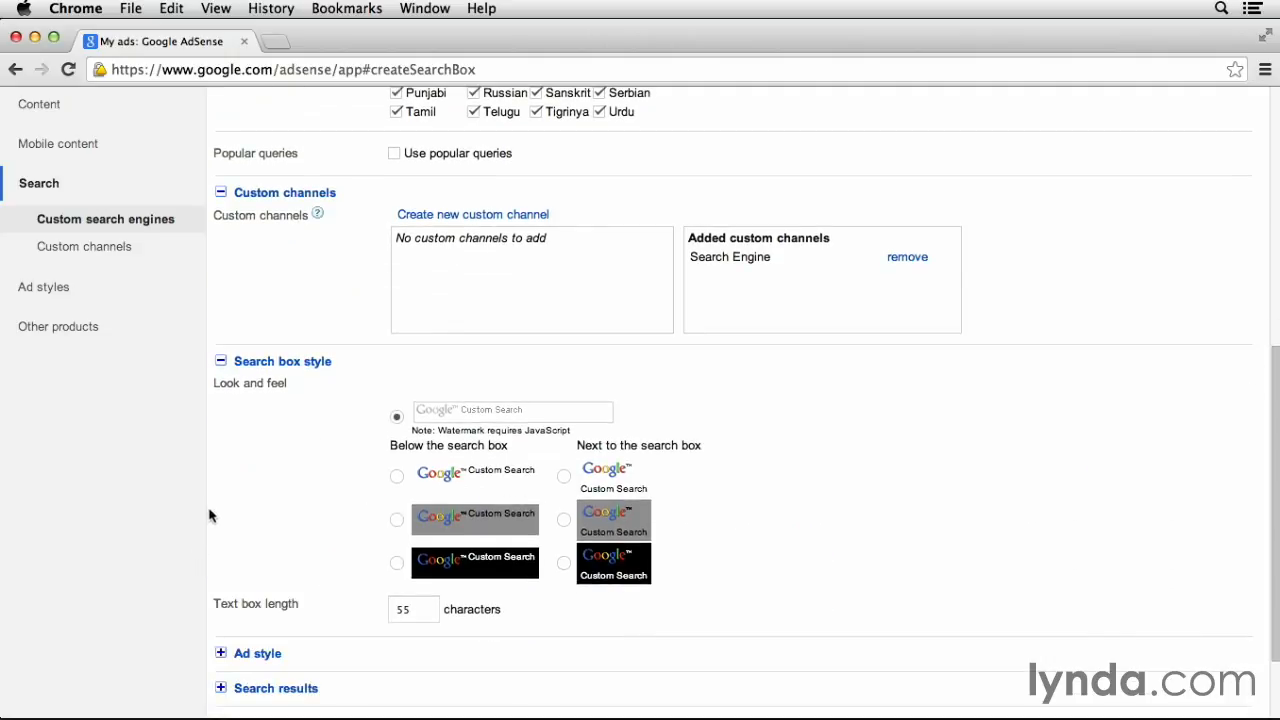
scroll(210, 516, "down", 1)
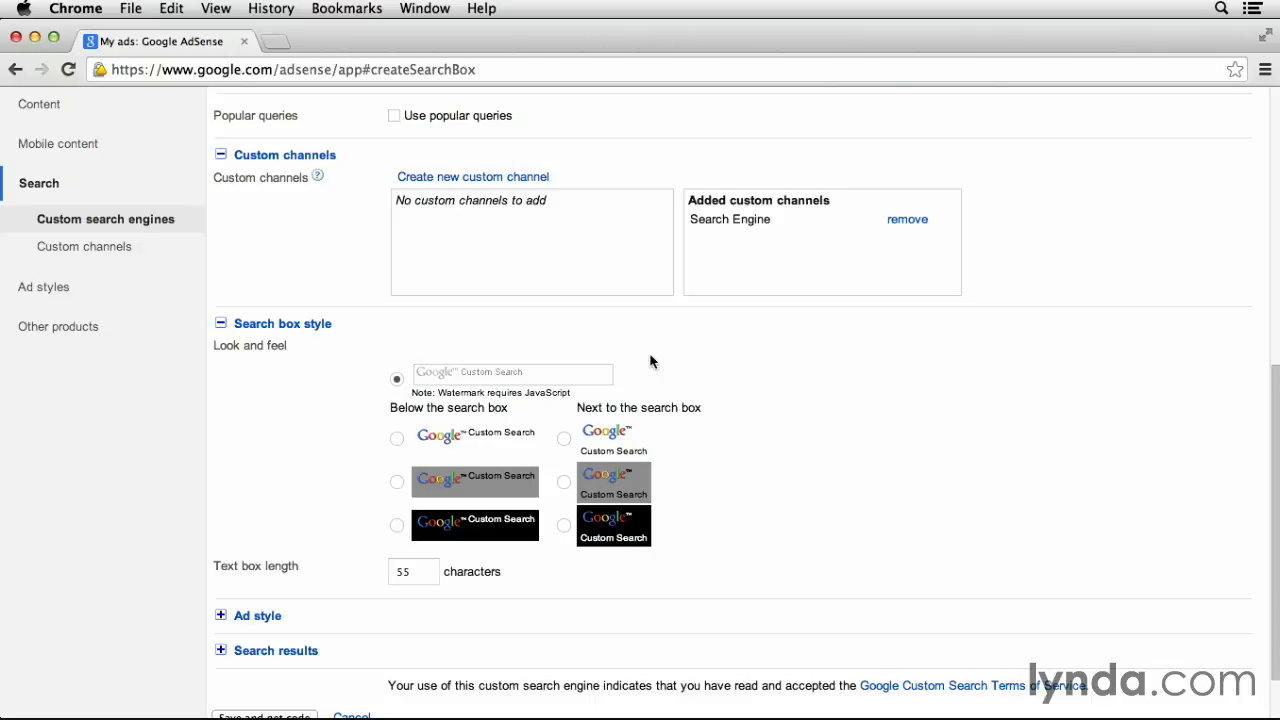
left_click(564, 438)
left_click(565, 483)
left_click(397, 380)
Examine the predefined ad styles, their colour settings and the ad preview
scroll(740, 488, "down", 1)
scroll(746, 488, "down", 1)
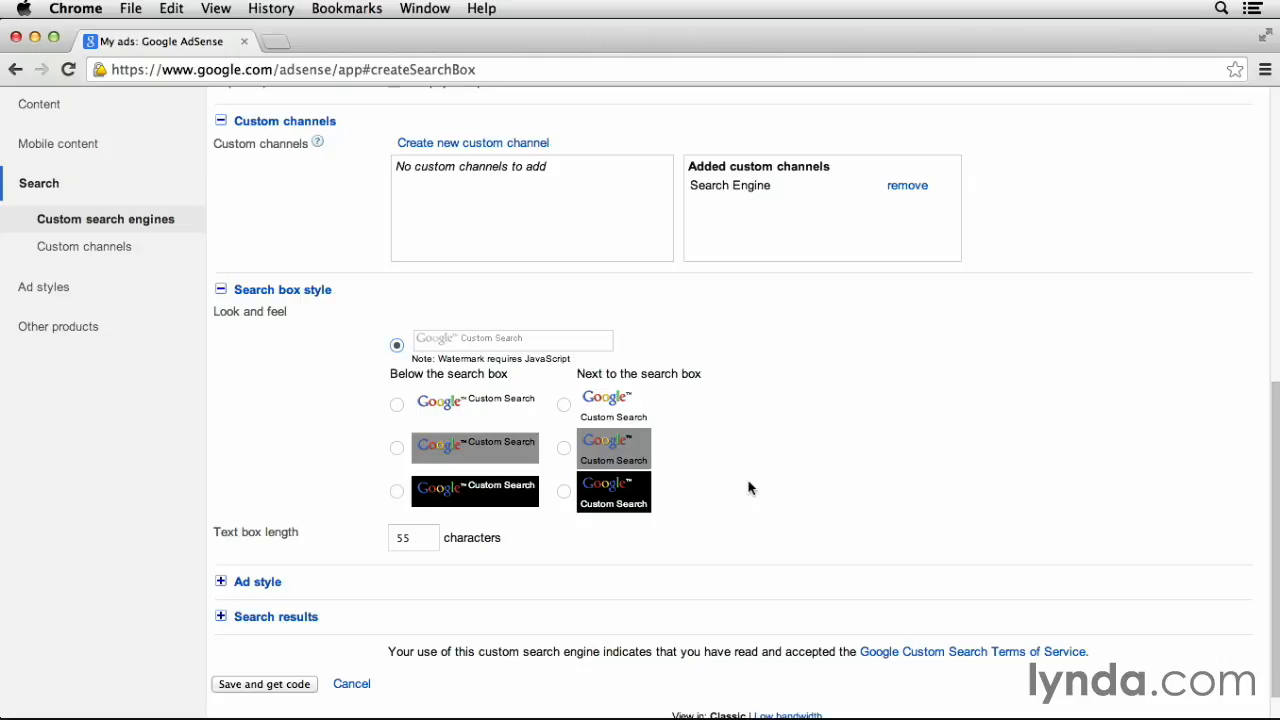
scroll(750, 490, "down", 1)
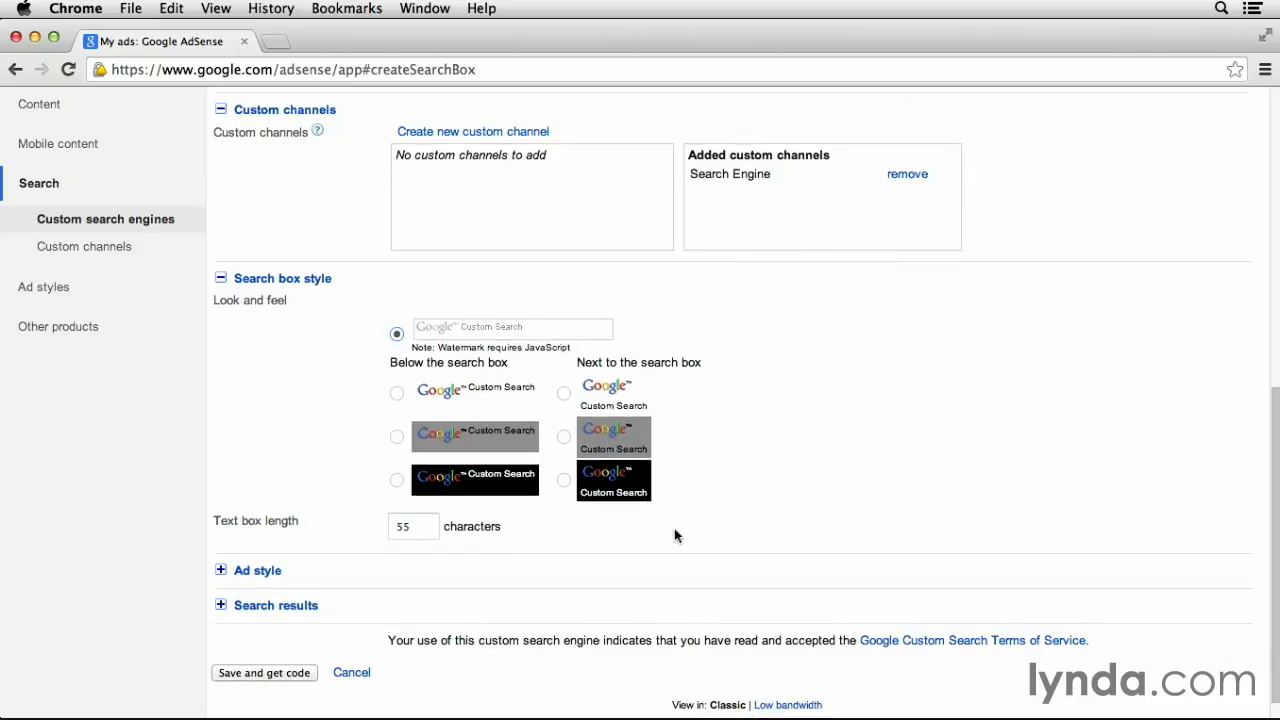
scroll(300, 535, "down", 1)
left_click(219, 569)
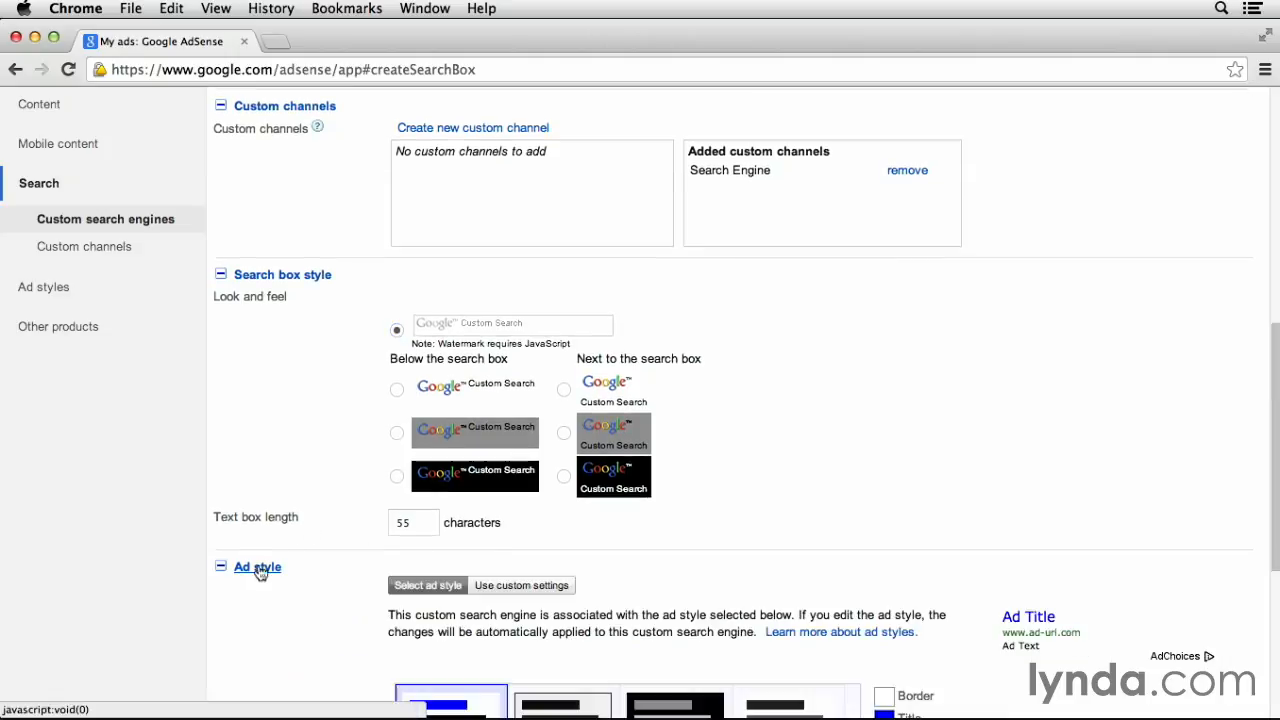
scroll(950, 545, "down", 3)
scroll(965, 556, "down", 1)
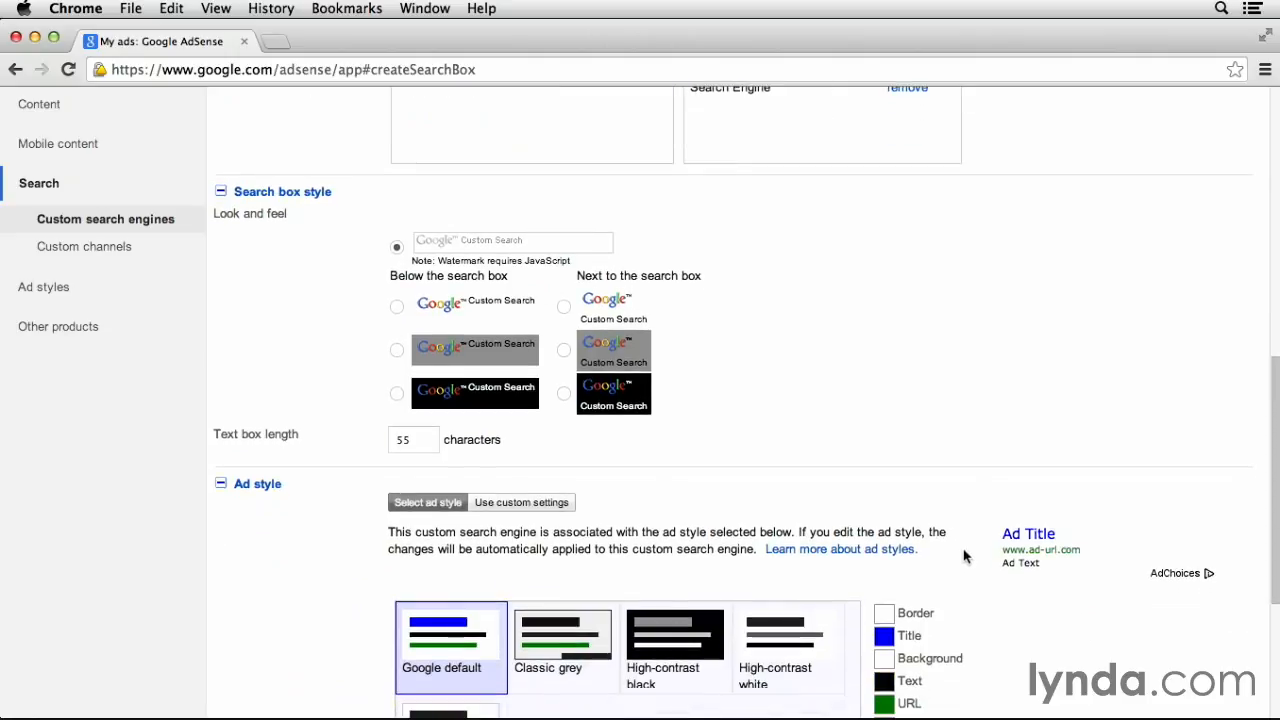
scroll(965, 556, "down", 3)
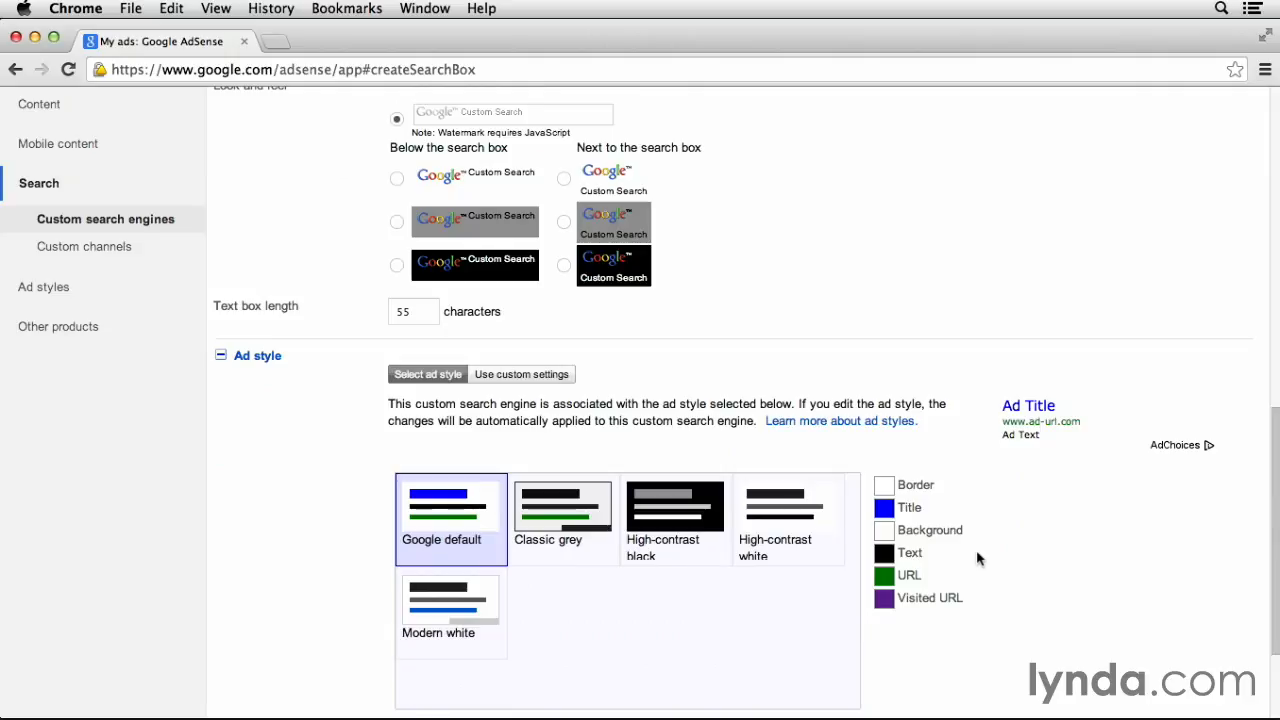
scroll(1000, 555, "down", 3)
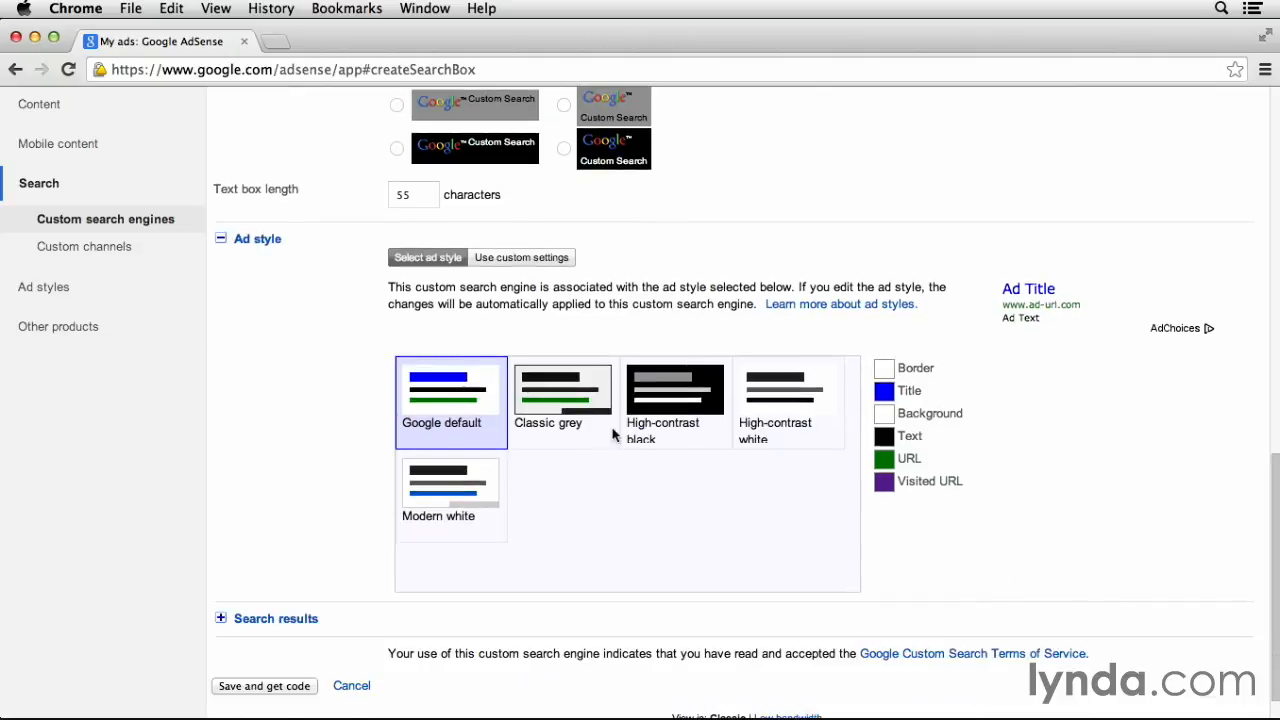
Try custom ad style settings, exploring palette colours for the ad title and border
left_click(548, 266)
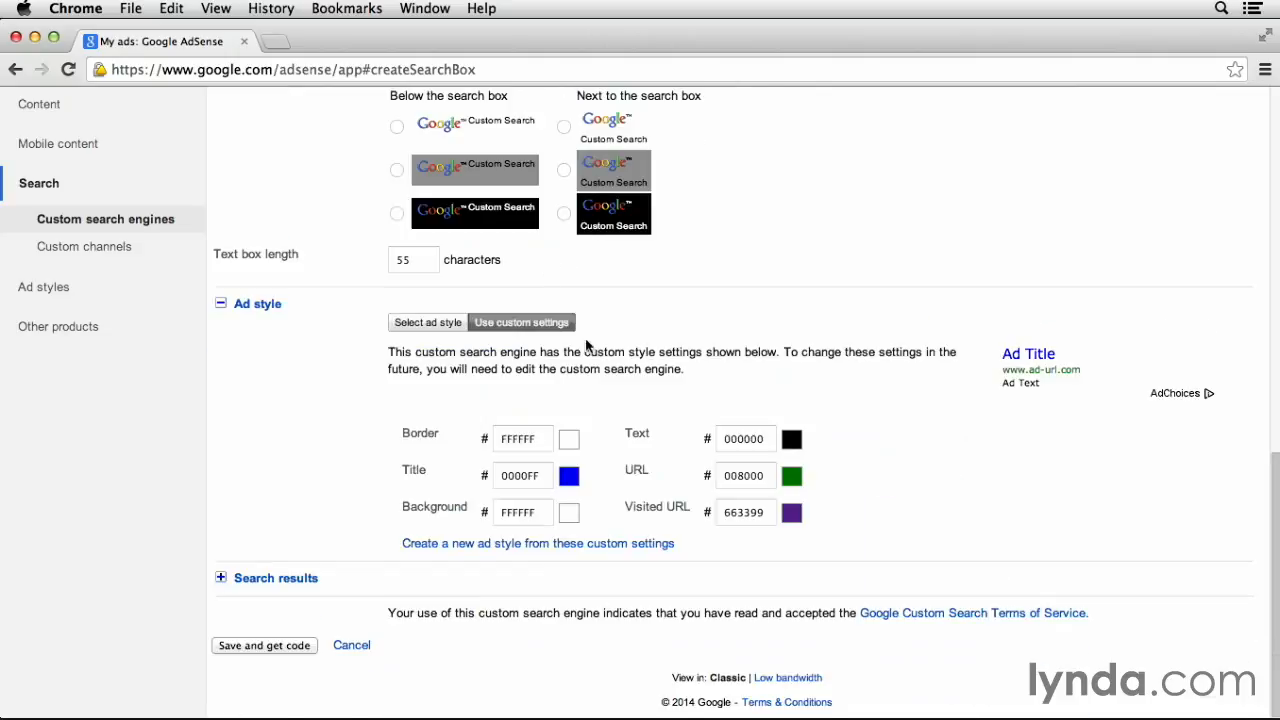
left_click(568, 476)
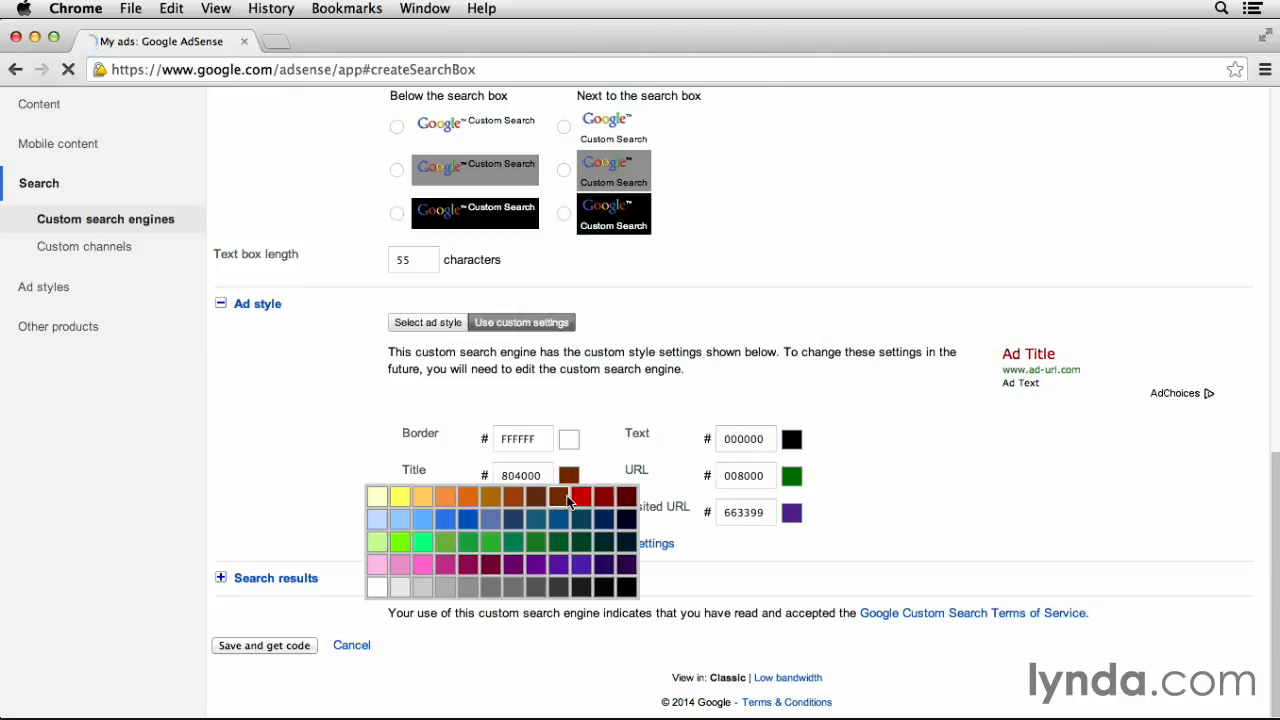
left_click(571, 437)
left_click(542, 406)
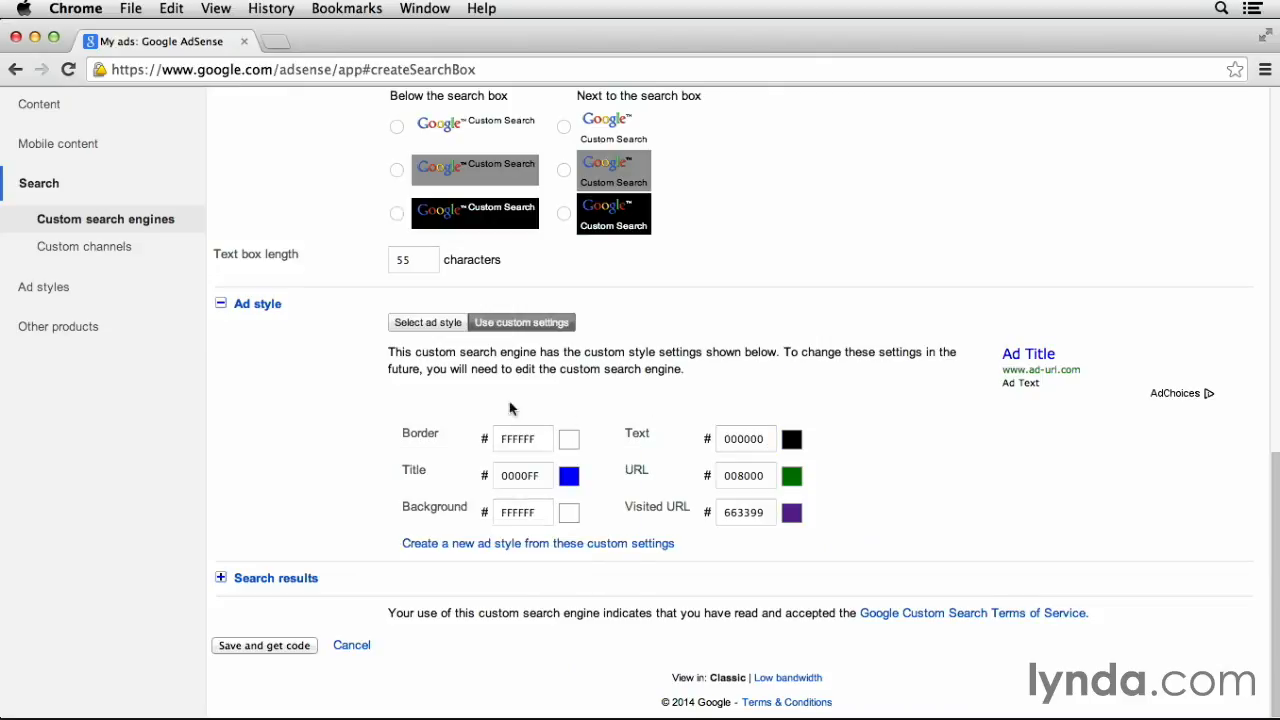
Return to the predefined ad styles and select Google default
left_click(427, 328)
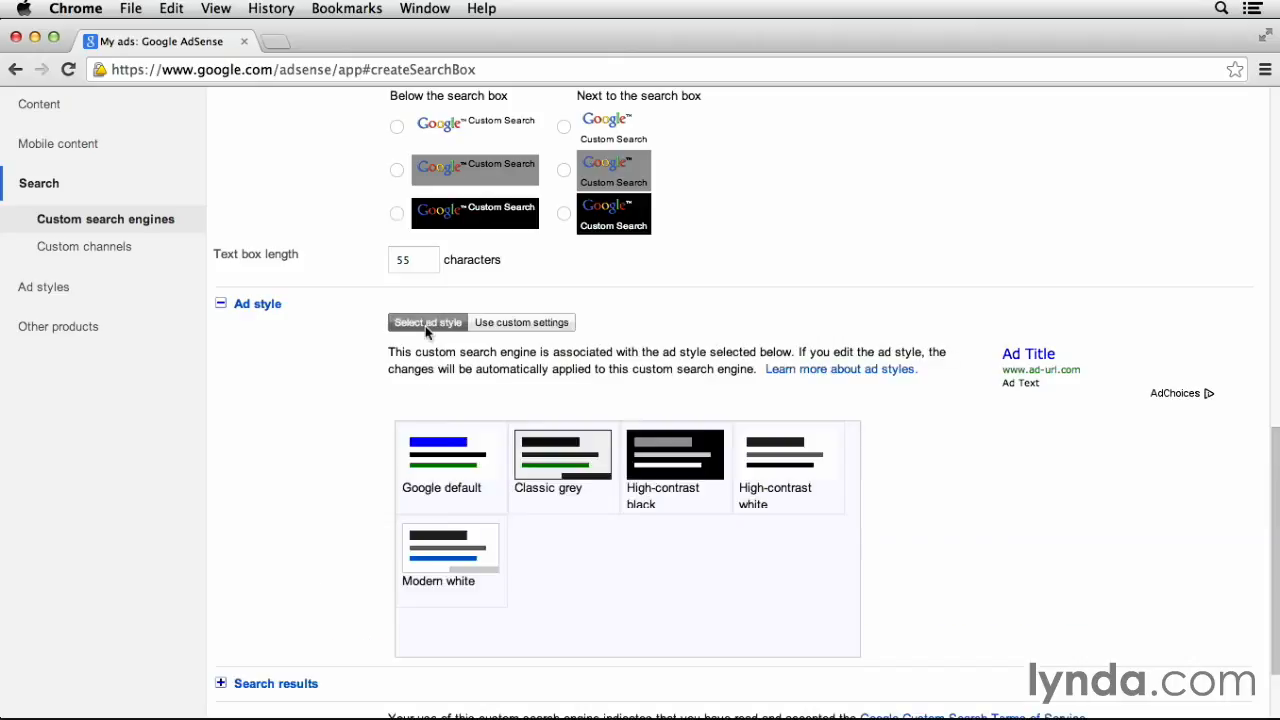
left_click(455, 468)
Set the search results to display on a Google page in a new window, leaving the logo image URL blank
scroll(334, 445, "down", 3)
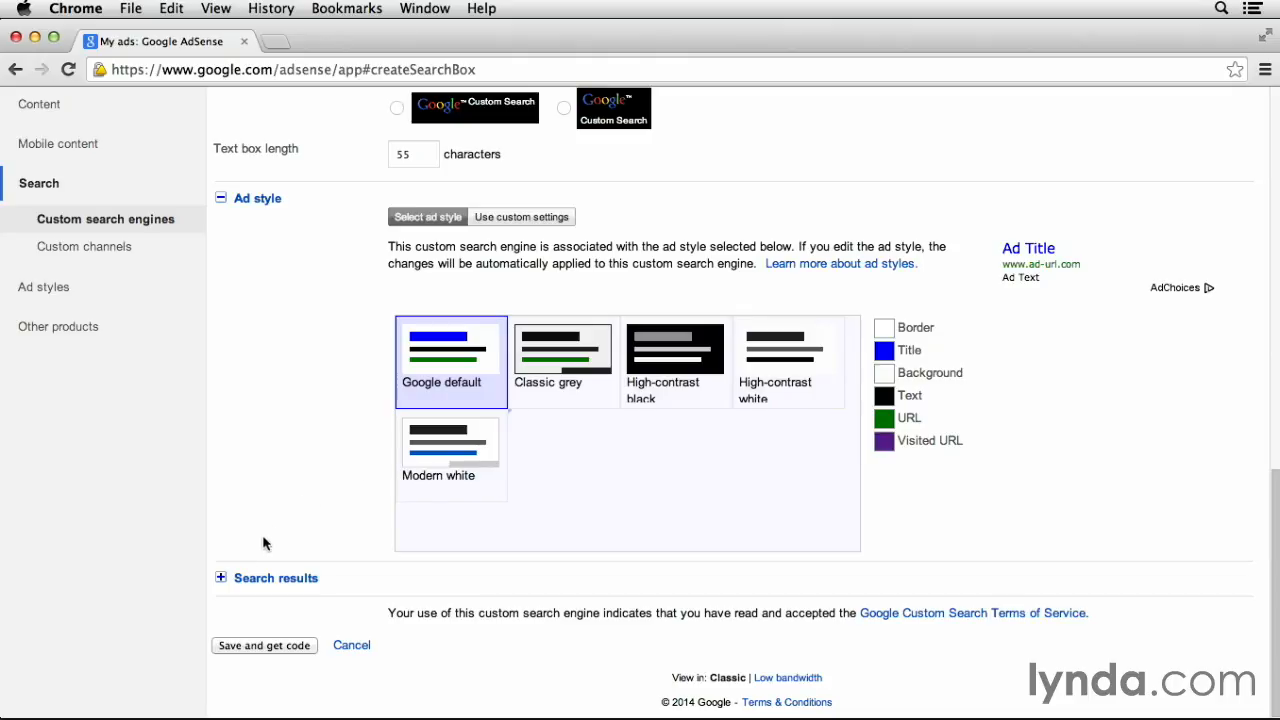
left_click(221, 578)
scroll(340, 542, "down", 3)
scroll(362, 545, "down", 3)
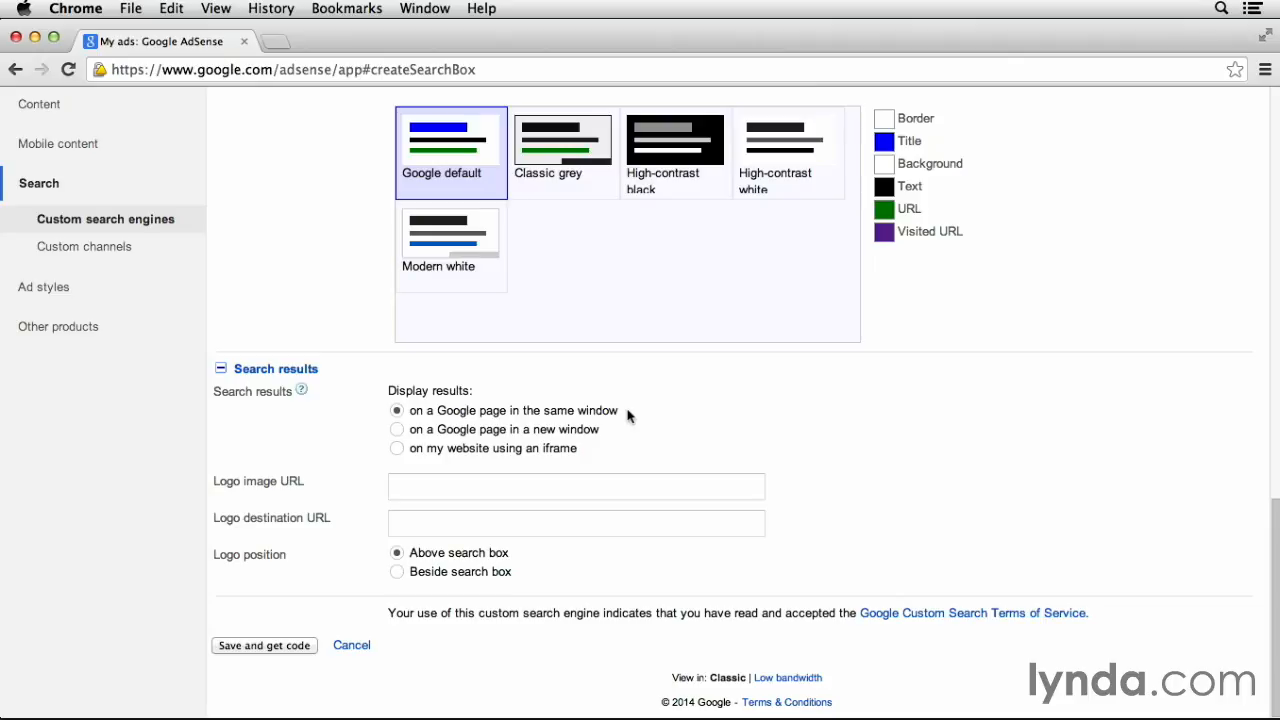
left_click(397, 432)
left_click(687, 487)
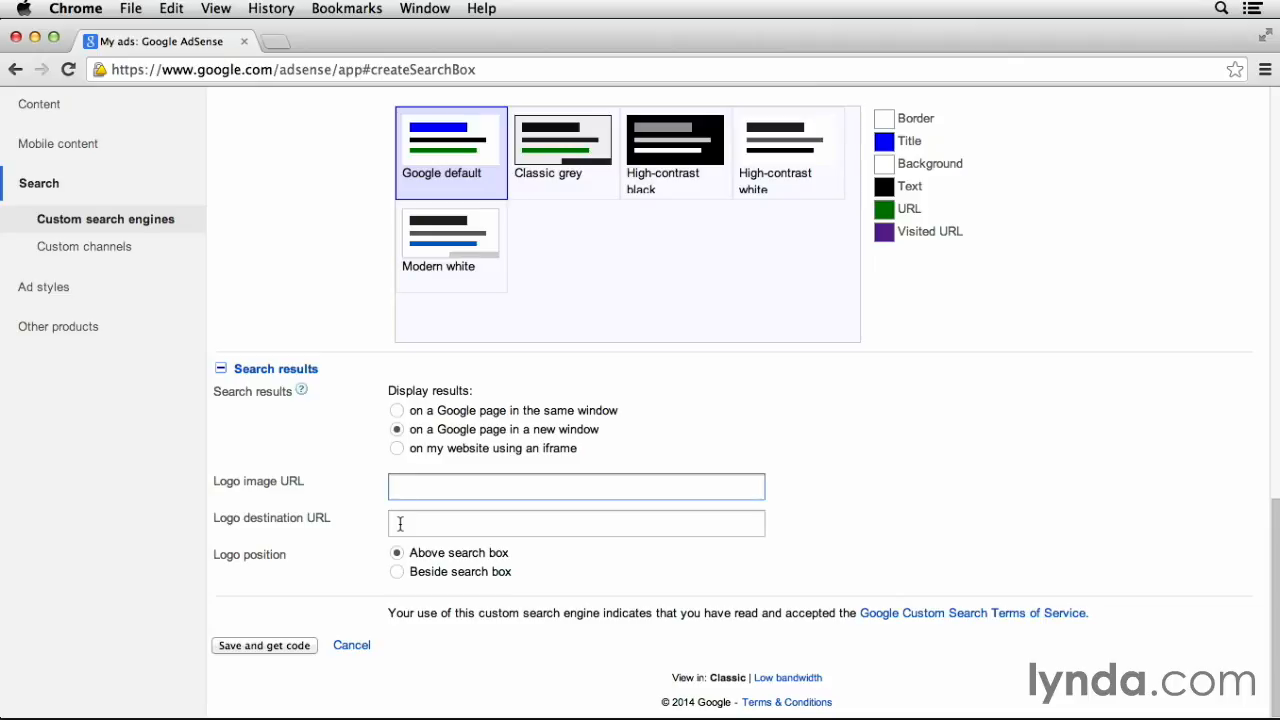
left_click(370, 561)
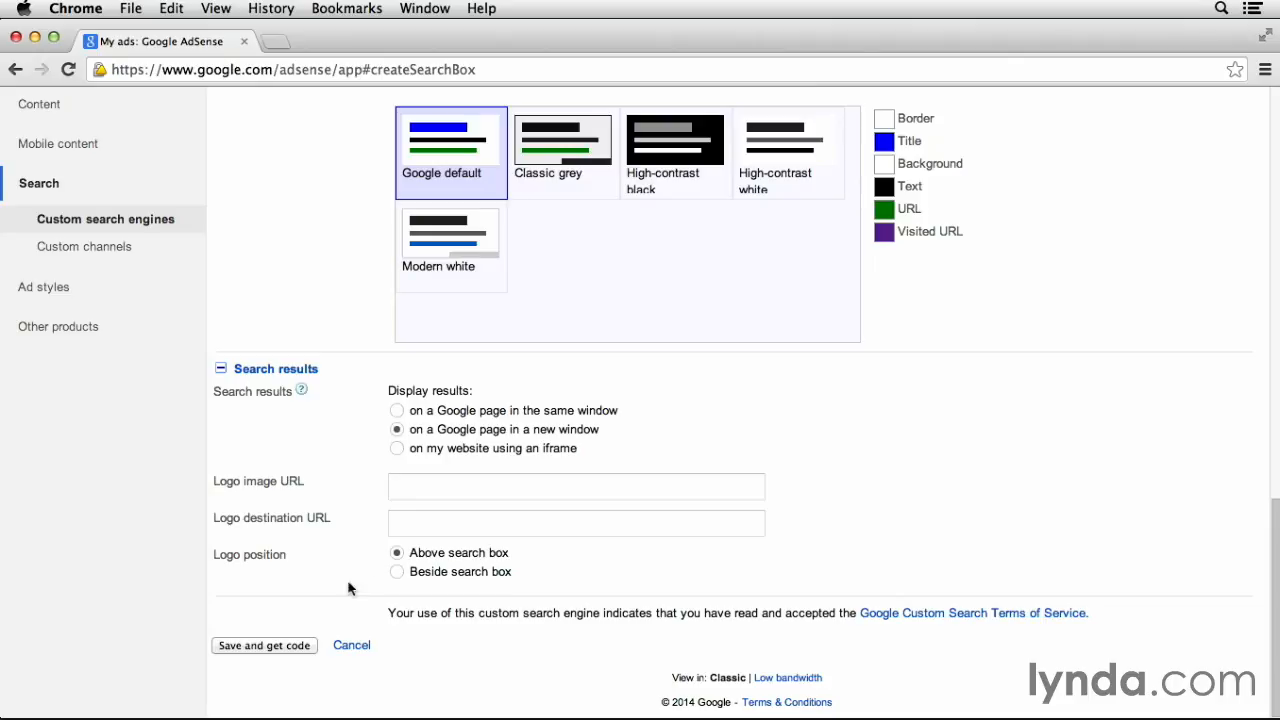
Save the custom search engine to generate its search box code, and copy the entire code
left_click(305, 645)
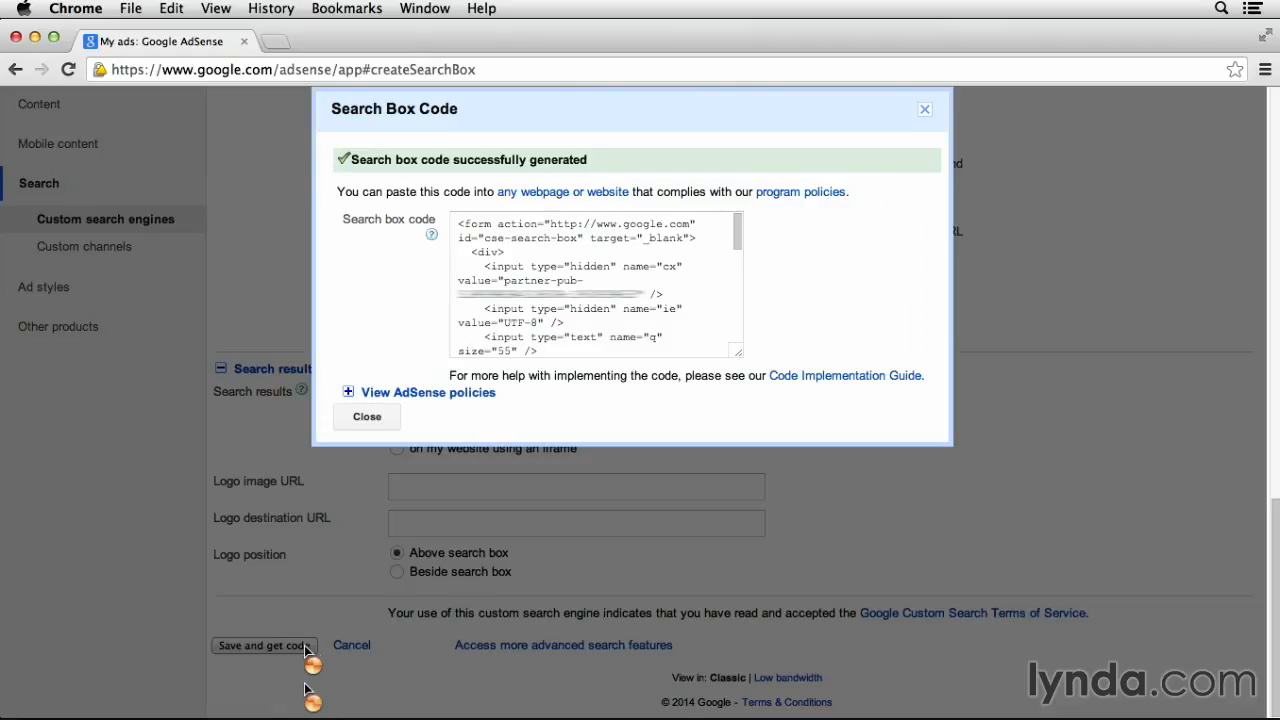
left_click(585, 285)
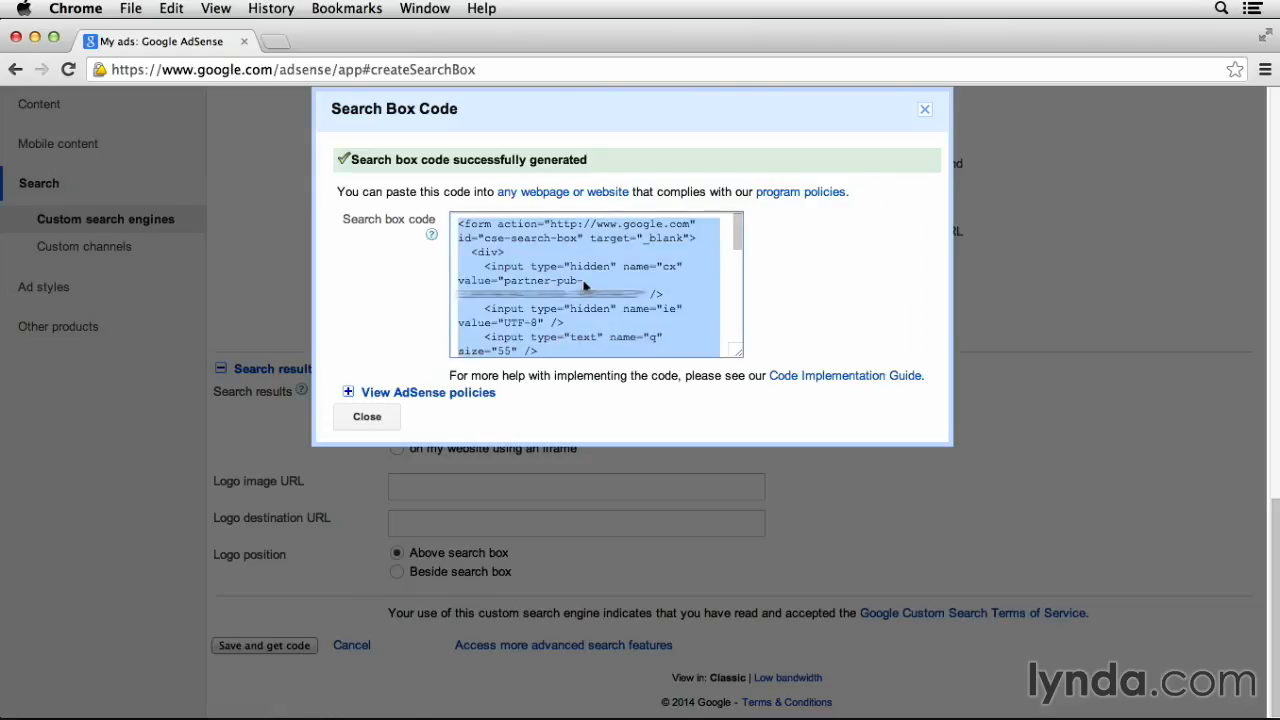
right_click(578, 283)
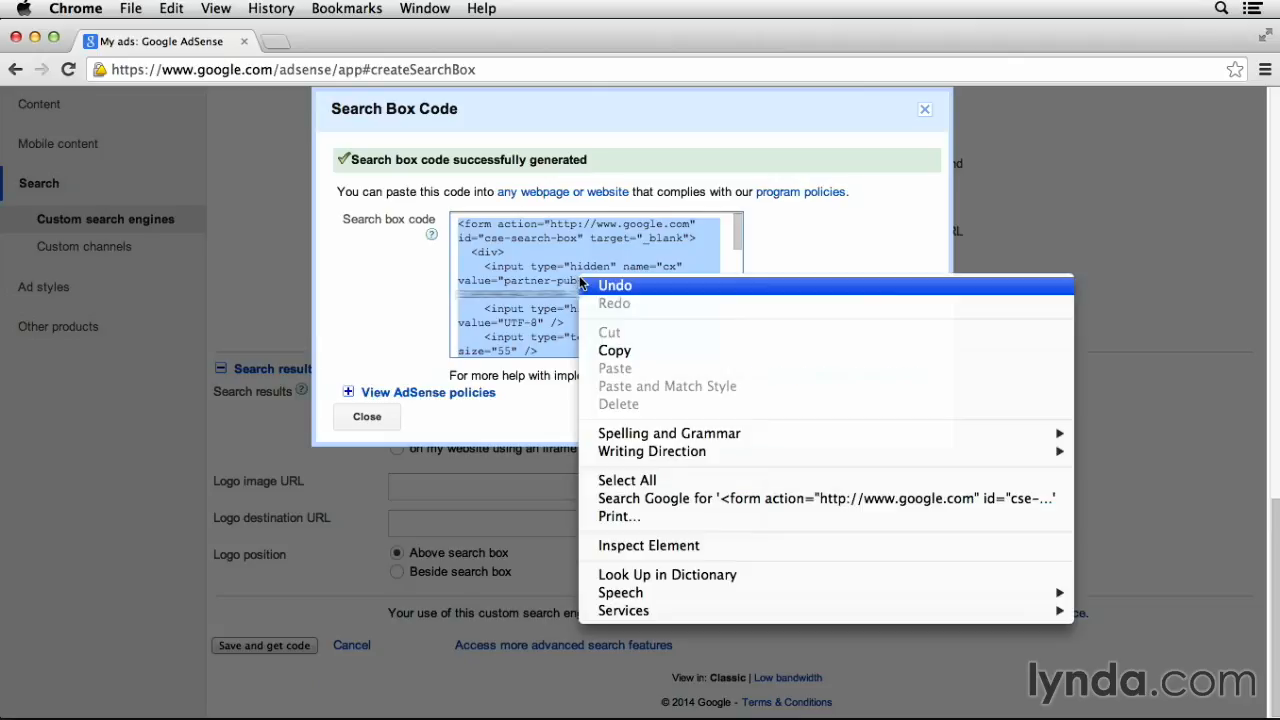
left_click(654, 350)
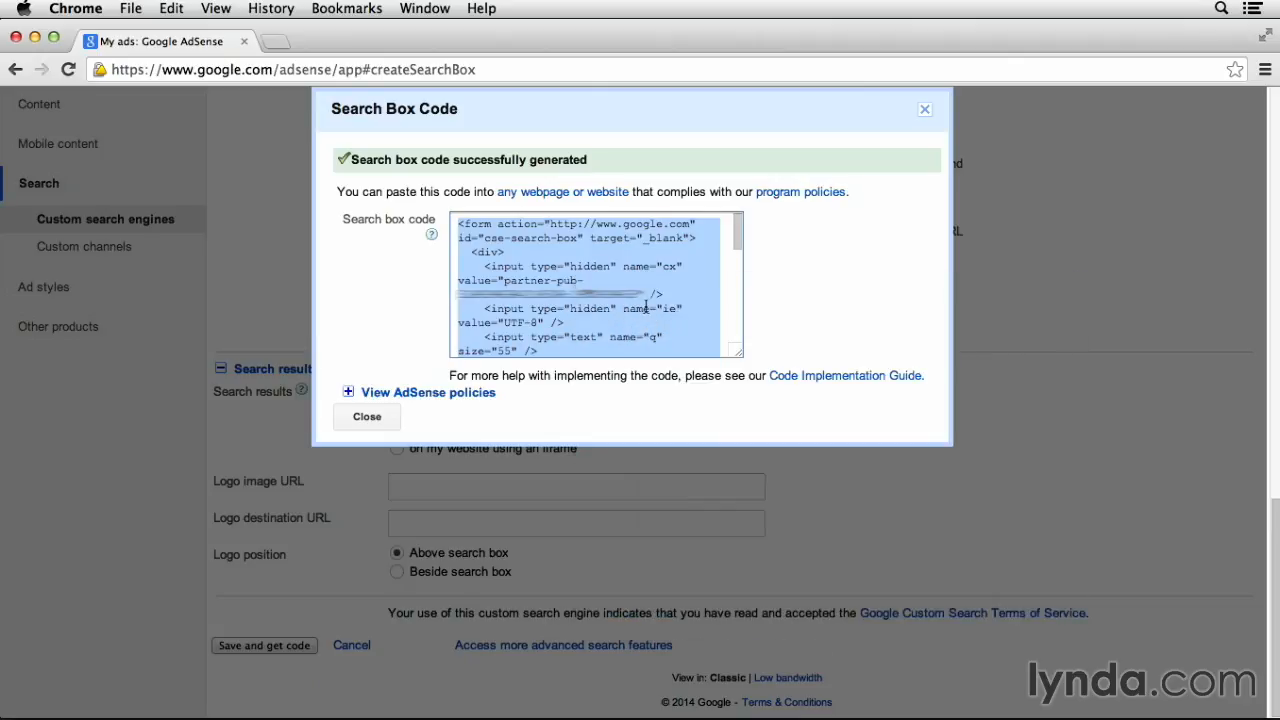